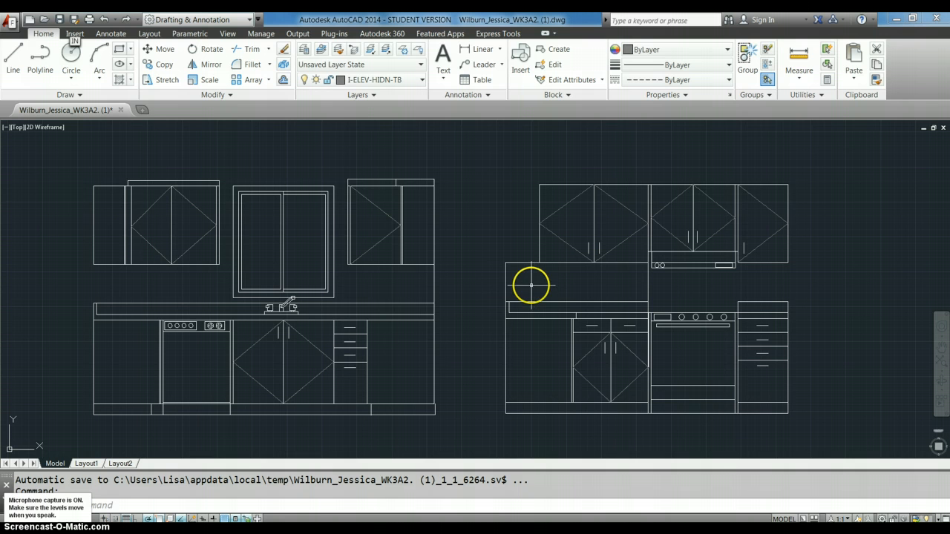
Step: Measure the distance from the lower right corner of the right elevation's wall cabinets to the left edge of its backsplash
{"action": "left_click", "coordinate": [816, 51]}
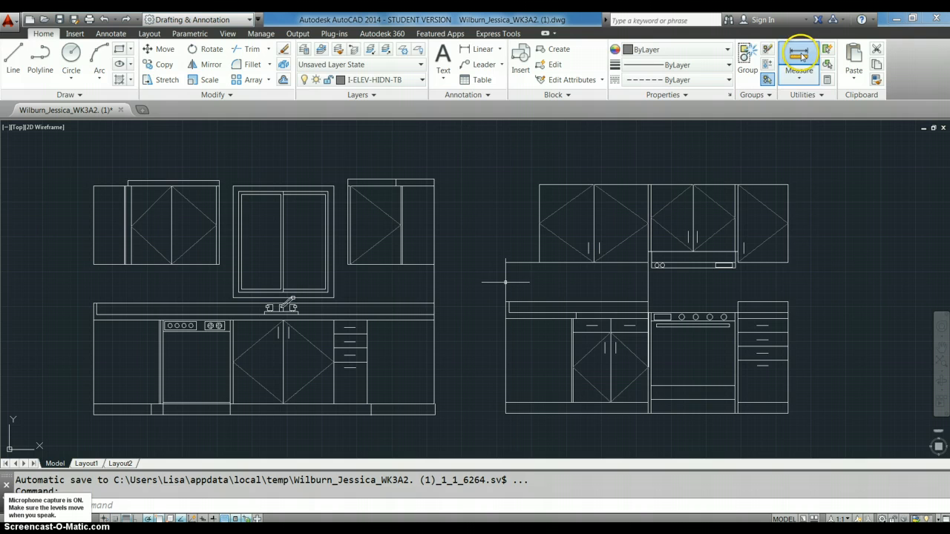
{"action": "left_click", "coordinate": [787, 262]}
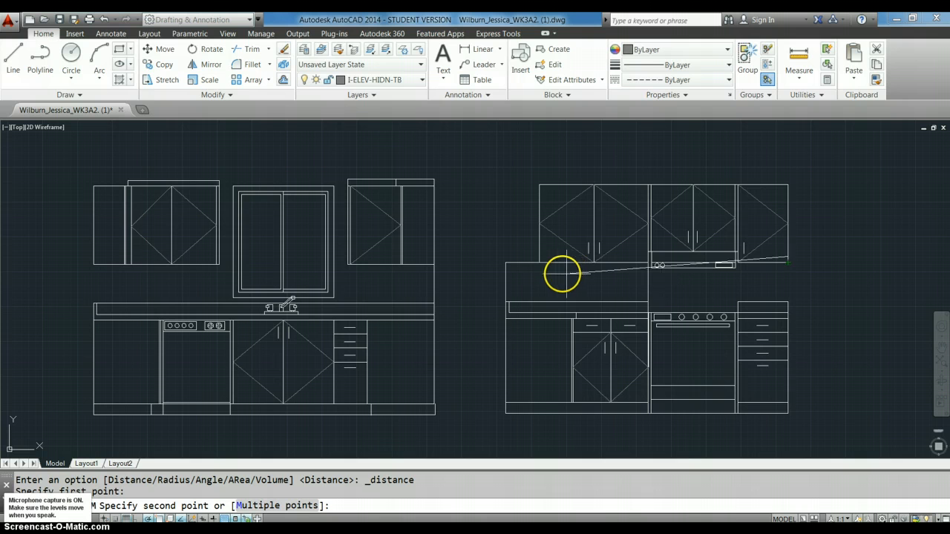
{"action": "left_click", "coordinate": [509, 275]}
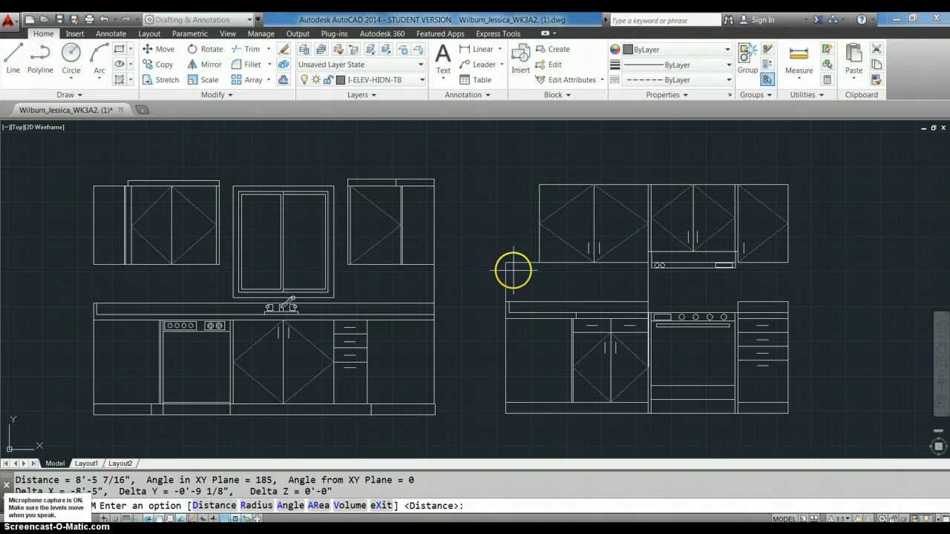
{"action": "key", "text": "Escape"}
Step: Move the vertical line at the left edge of the right elevation's backsplash to layer I-ELEV-OTLN-JW
{"action": "left_click_drag", "start_coordinate": [513, 272], "coordinate": [493, 289]}
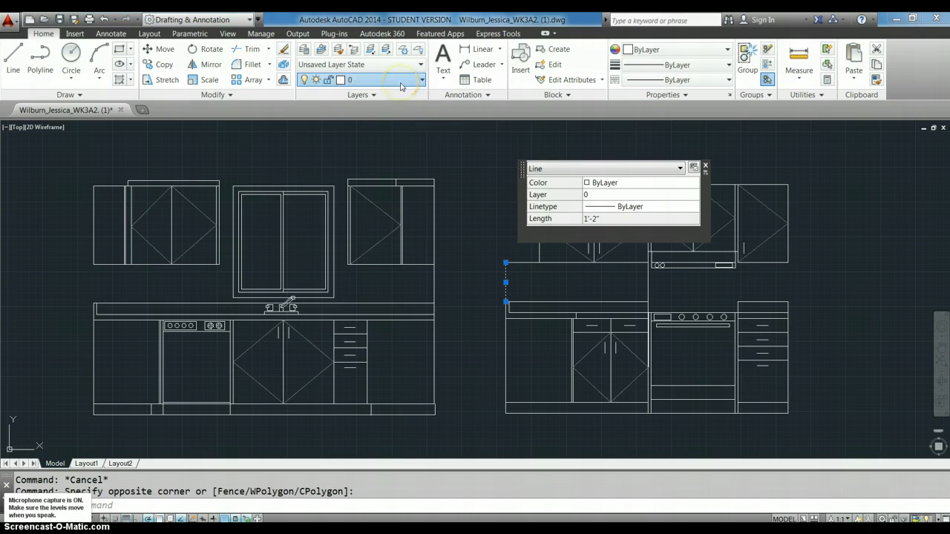
{"action": "left_click", "coordinate": [404, 80]}
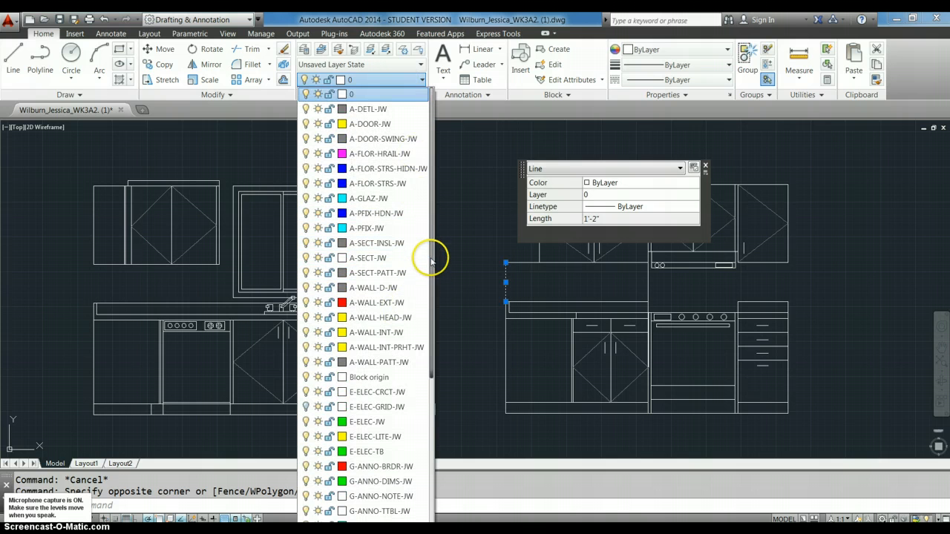
{"action": "left_click_drag", "start_coordinate": [431, 260], "coordinate": [423, 371]}
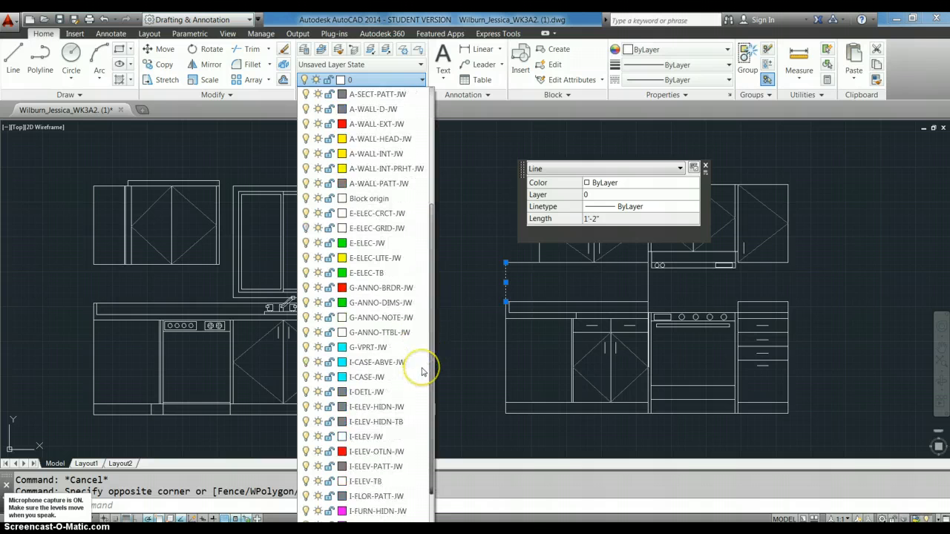
{"action": "left_click", "coordinate": [414, 451]}
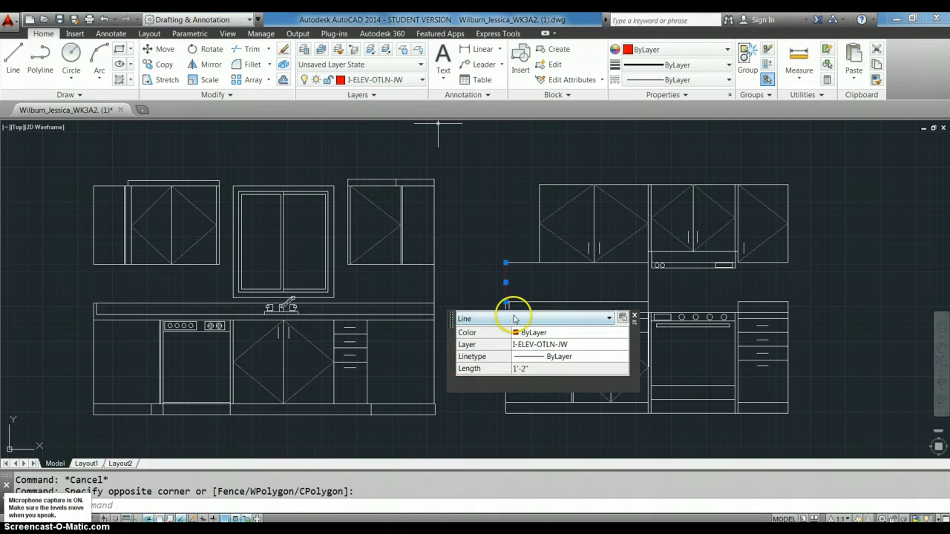
{"action": "key", "text": "Escape"}
Step: Erase the left vertical edge line of the right elevation's base cabinets
{"action": "left_click", "coordinate": [511, 368]}
{"action": "left_click", "coordinate": [496, 360]}
{"action": "key", "text": "Delete"}
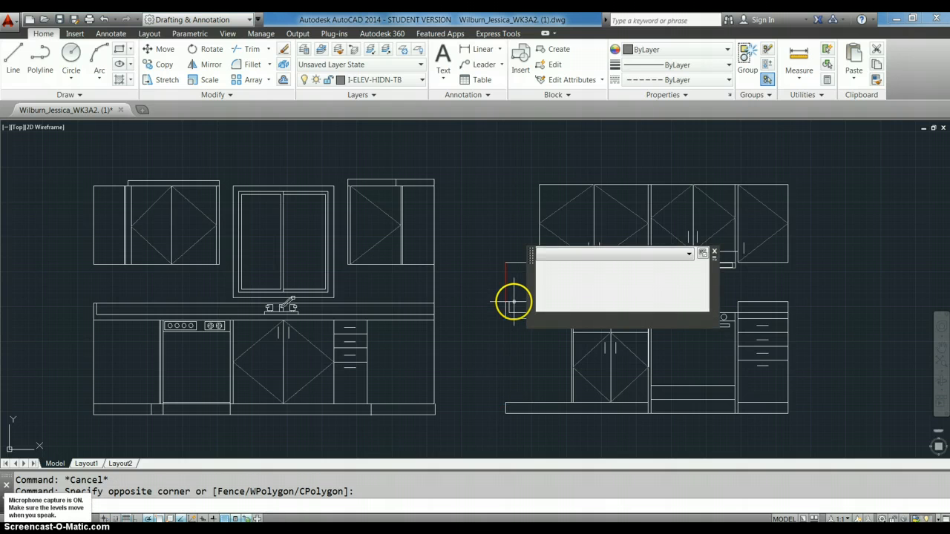
{"action": "left_click", "coordinate": [513, 282]}
{"action": "left_click", "coordinate": [490, 279]}
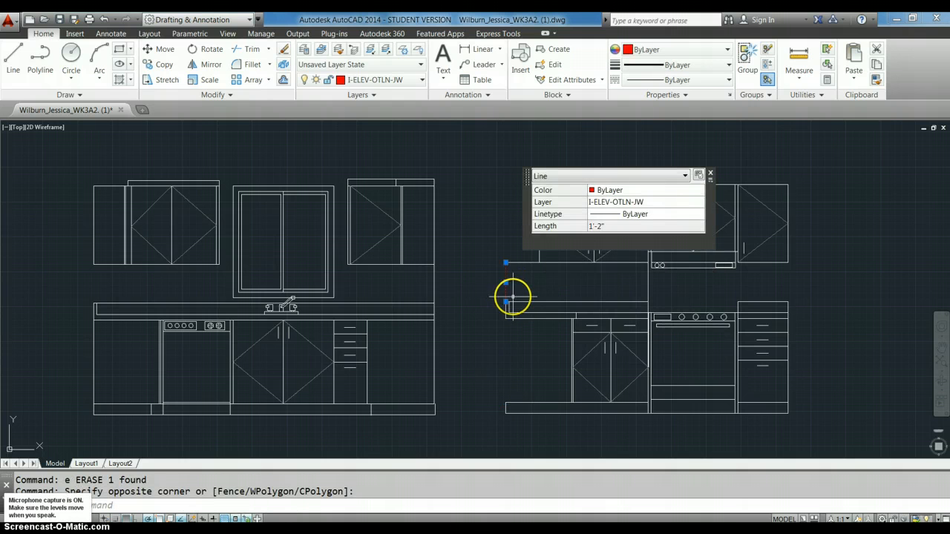
{"action": "key", "text": "Escape"}
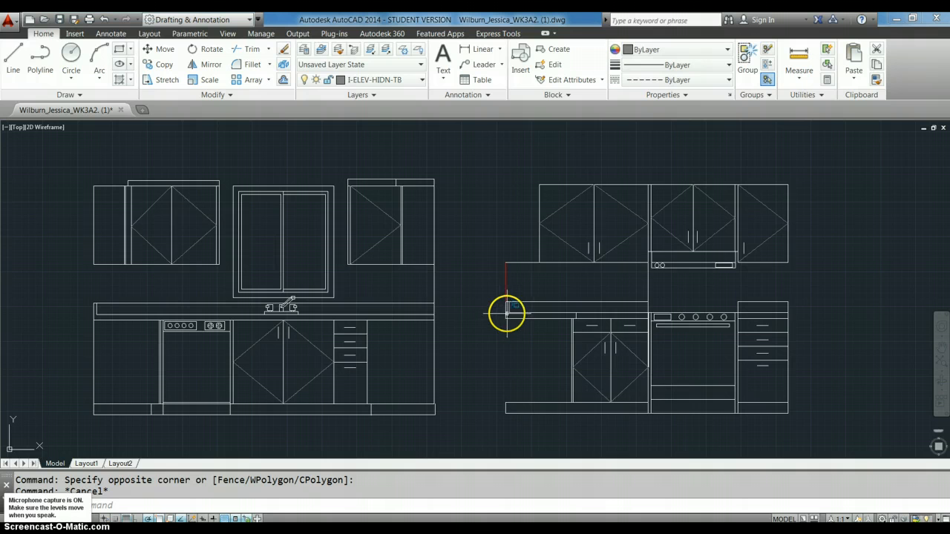
{"action": "left_click", "coordinate": [507, 314]}
{"action": "type", "text": "e"}
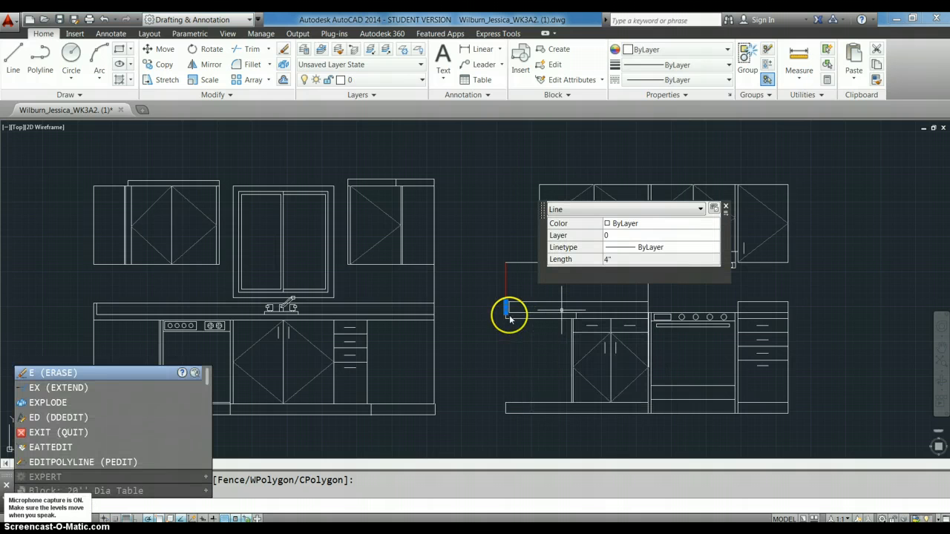
{"action": "key", "text": "Escape"}
{"action": "key", "text": "Escape"}
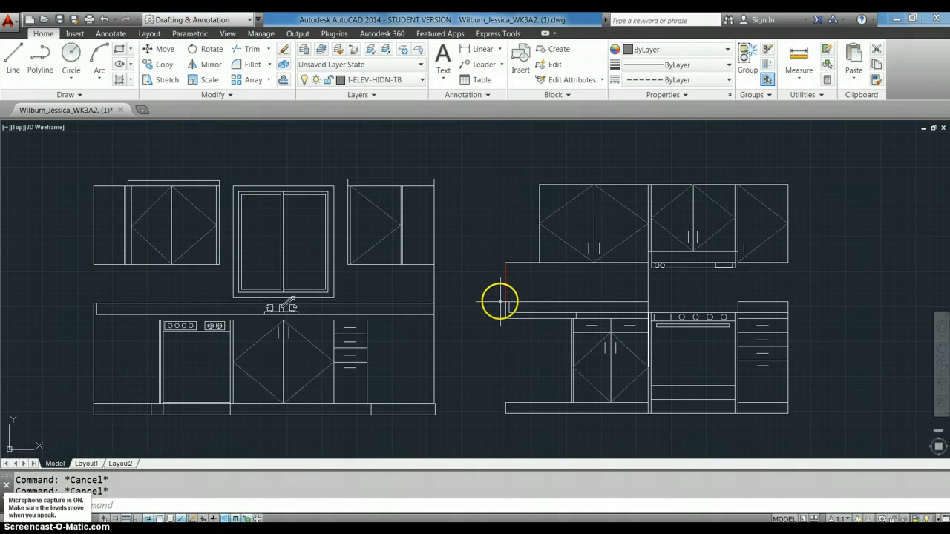
Step: Erase the short vertical segment just below the countertop's left end in the right elevation, removing the neighbouring countertop lines from the selection
{"action": "type", "text": "e"}
{"action": "key", "text": "Return"}
{"action": "left_click", "coordinate": [498, 296]}
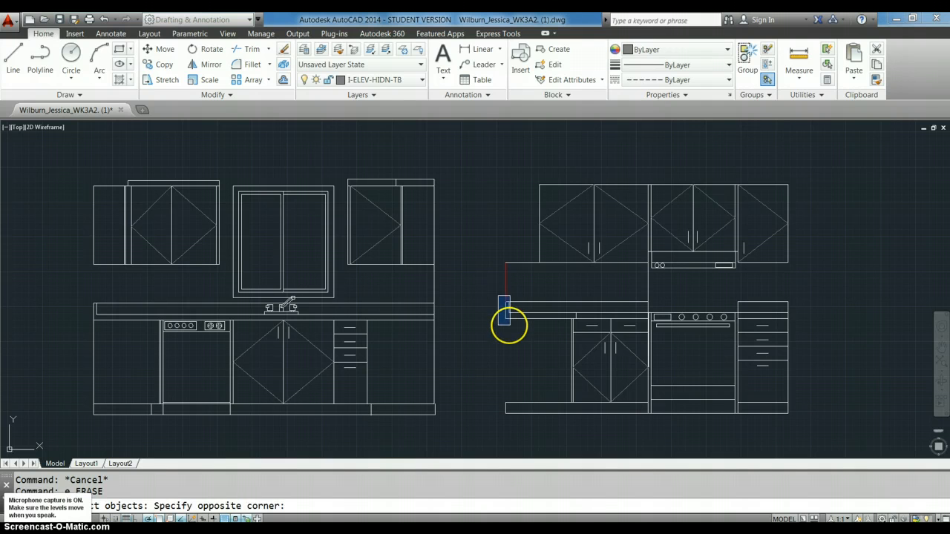
{"action": "left_click", "coordinate": [509, 325]}
{"action": "type", "text": "r"}
{"action": "key", "text": "Return"}
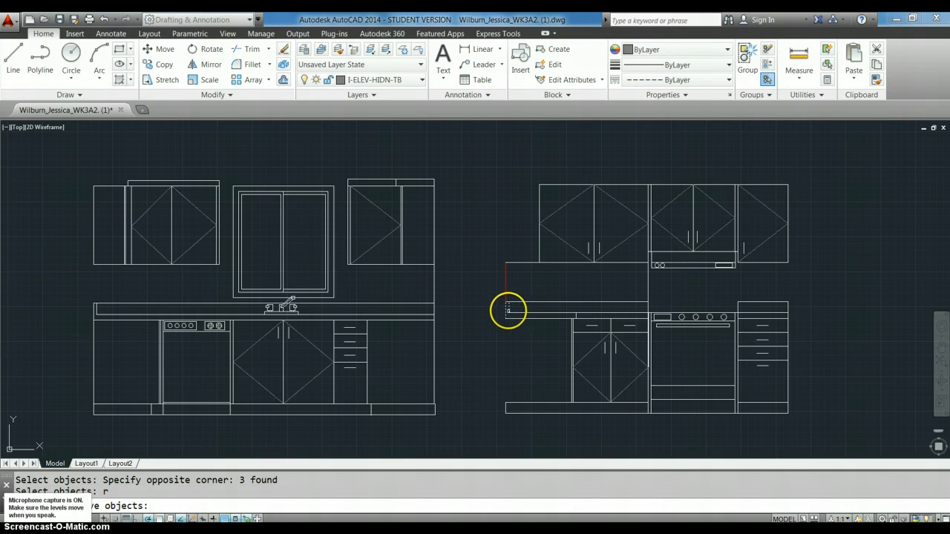
{"action": "left_click", "coordinate": [509, 306]}
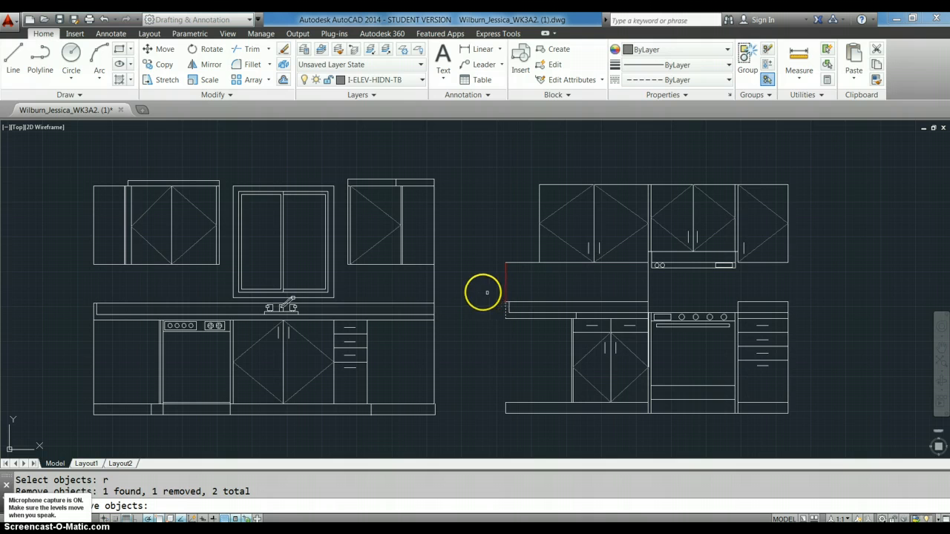
{"action": "left_click", "coordinate": [519, 307]}
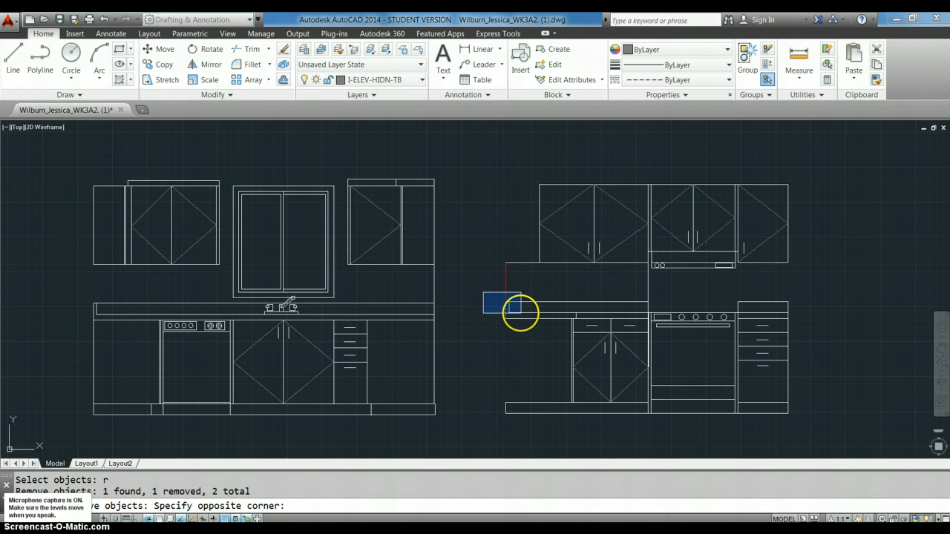
{"action": "left_click", "coordinate": [520, 313]}
{"action": "key", "text": "Return"}
Step: Erase the outer vertical line at the left end of the right elevation's countertop
{"action": "type", "text": "e"}
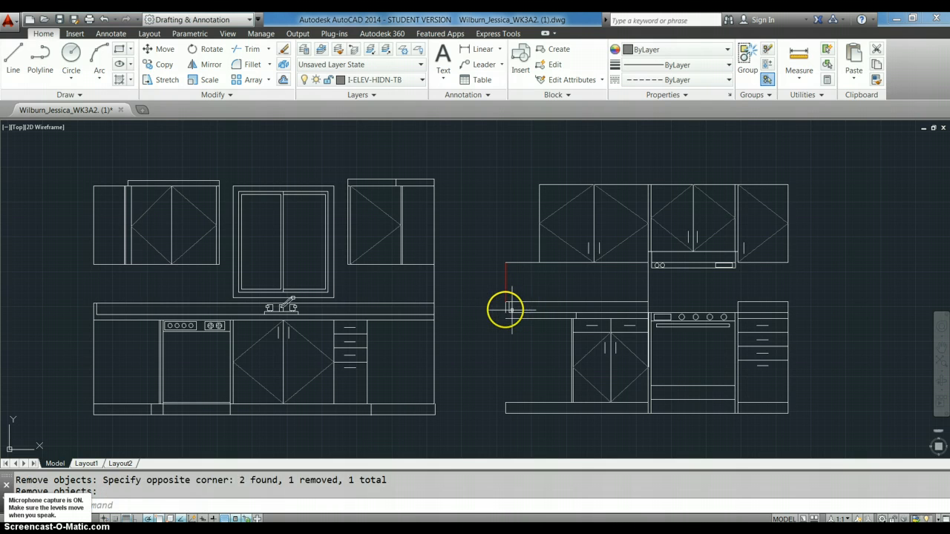
{"action": "key", "text": "Return"}
{"action": "left_click", "coordinate": [506, 308]}
{"action": "key", "text": "Return"}
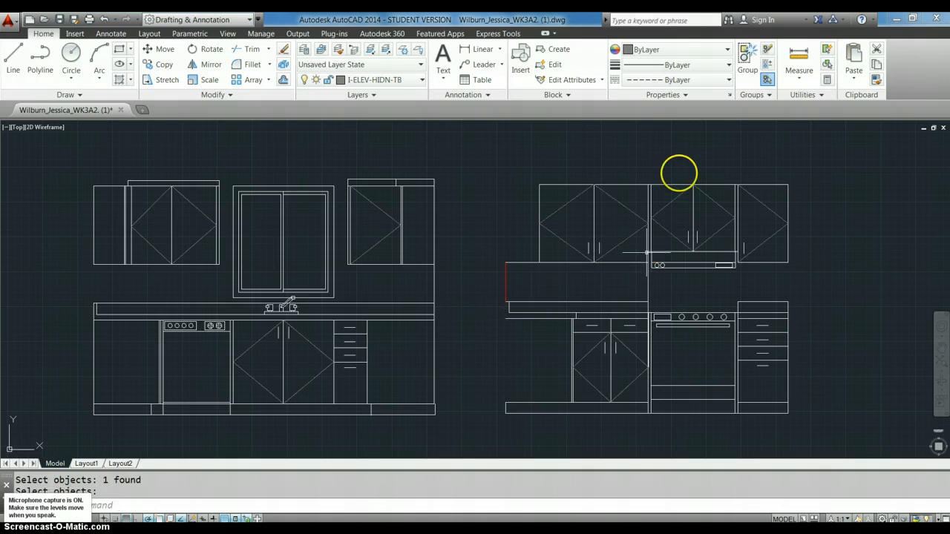
Step: Match the red backsplash edge's properties onto the base line under the right elevation's double-door cabinet and the left elevation's long base line
{"action": "left_click", "coordinate": [876, 82]}
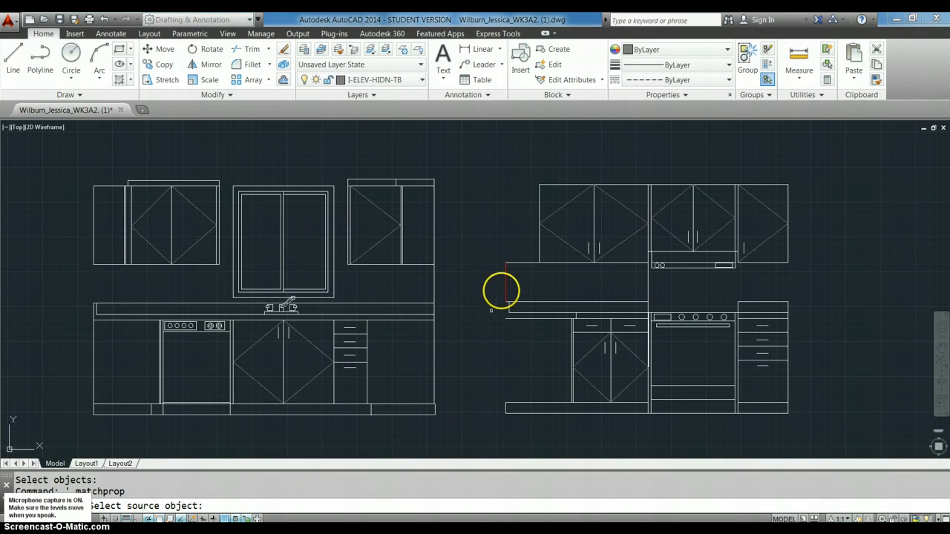
{"action": "left_click", "coordinate": [505, 268]}
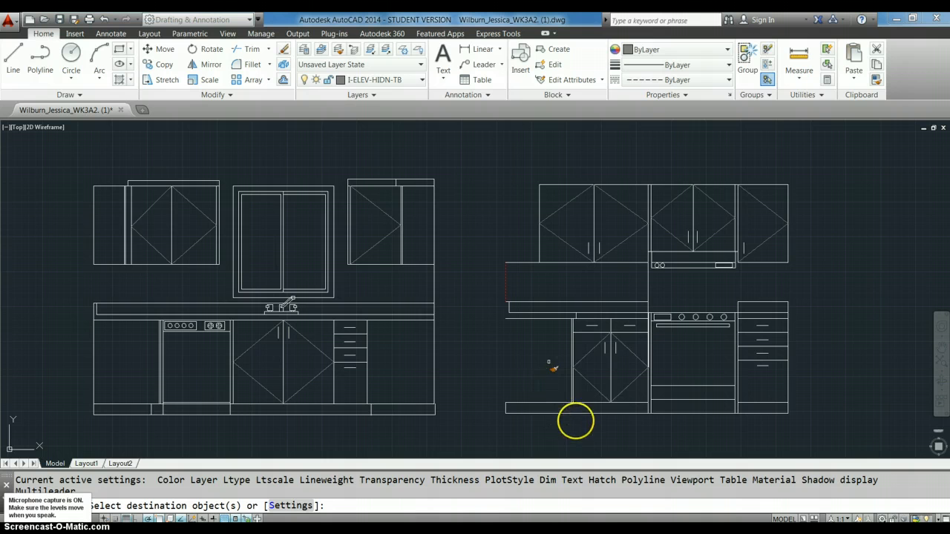
{"action": "left_click", "coordinate": [603, 413]}
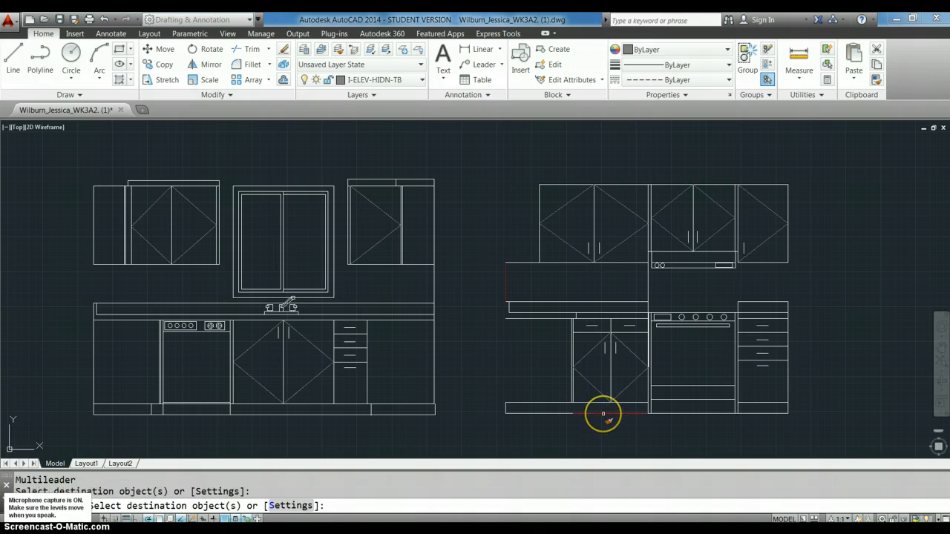
{"action": "left_click", "coordinate": [348, 414]}
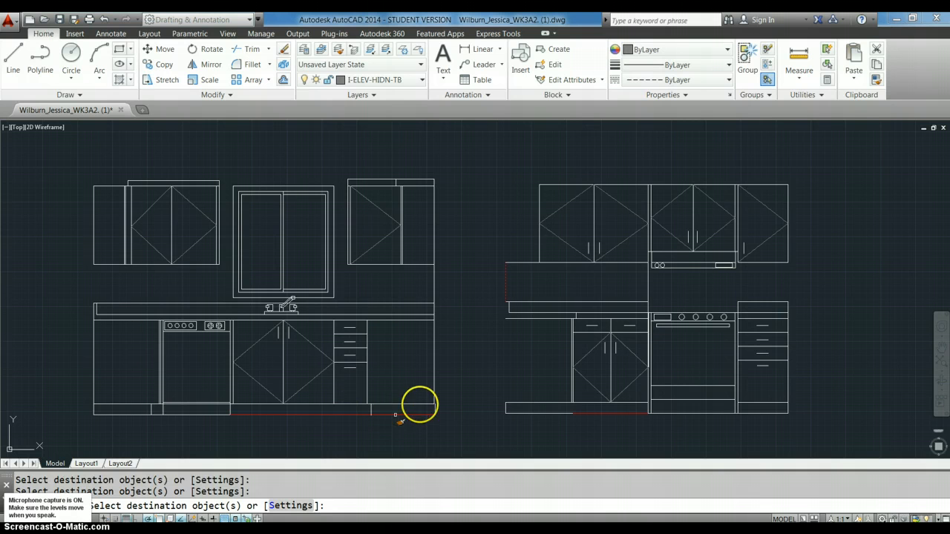
{"action": "right_click", "coordinate": [483, 382]}
{"action": "left_click", "coordinate": [496, 391]}
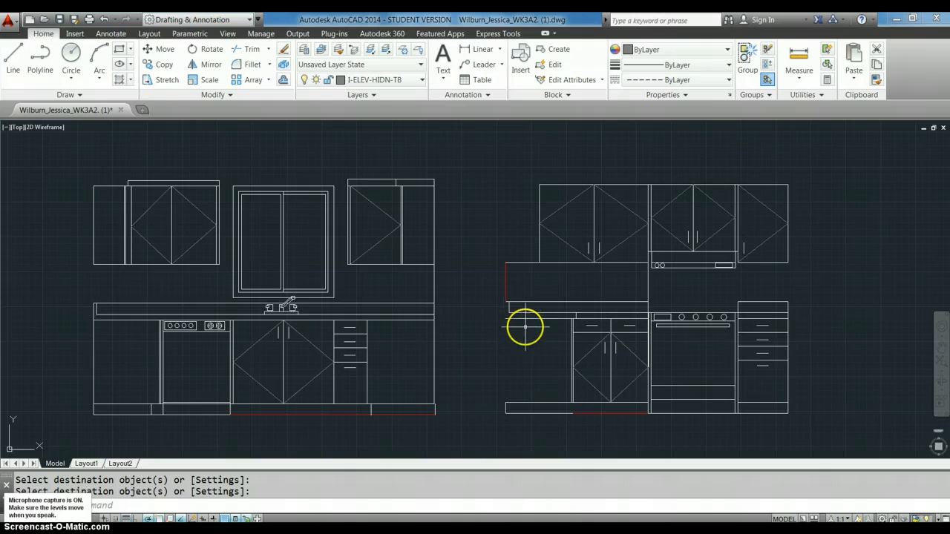
{"action": "key", "text": "Return"}
Step: Erase the right elevation's left toe-kick edge and the remaining white base line segments under its cabinets and range
{"action": "type", "text": "e"}
{"action": "key", "text": "Return"}
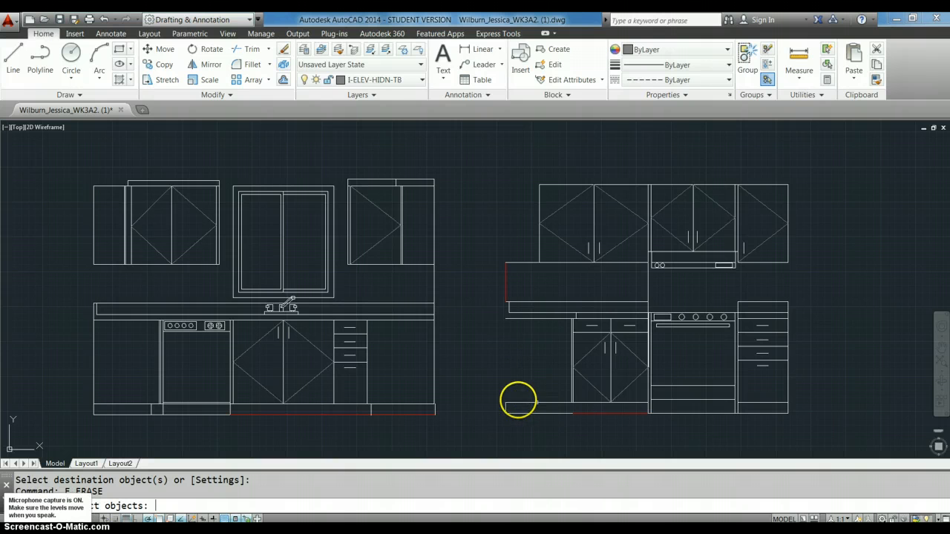
{"action": "left_click", "coordinate": [480, 393]}
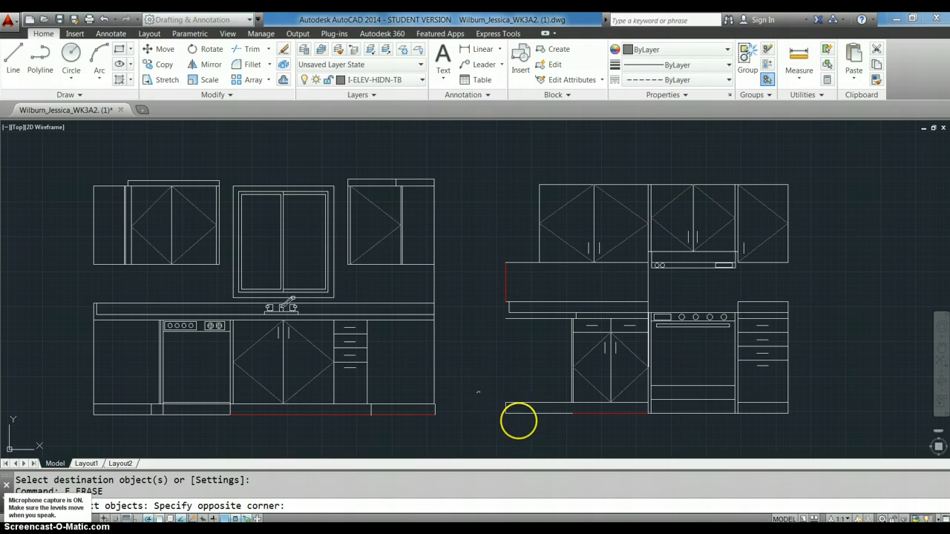
{"action": "left_click", "coordinate": [533, 427]}
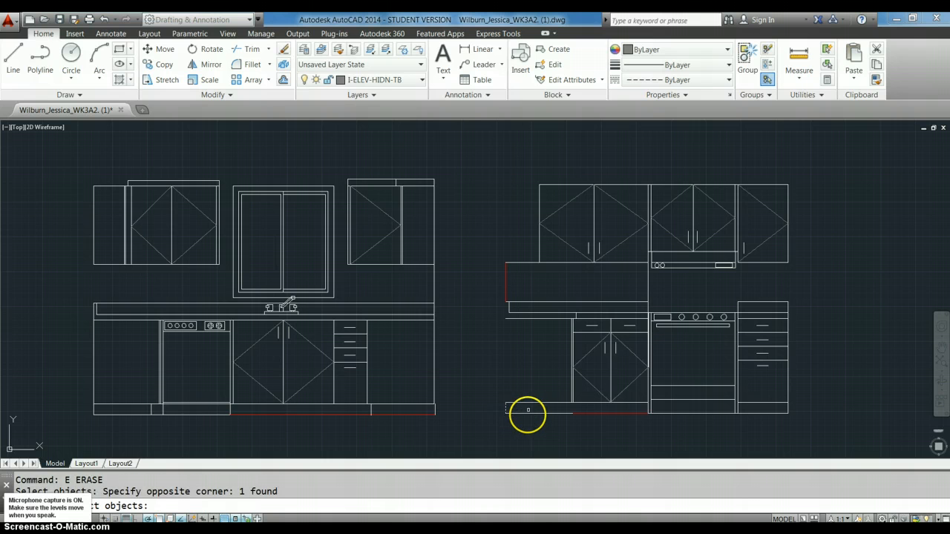
{"action": "left_click", "coordinate": [526, 413]}
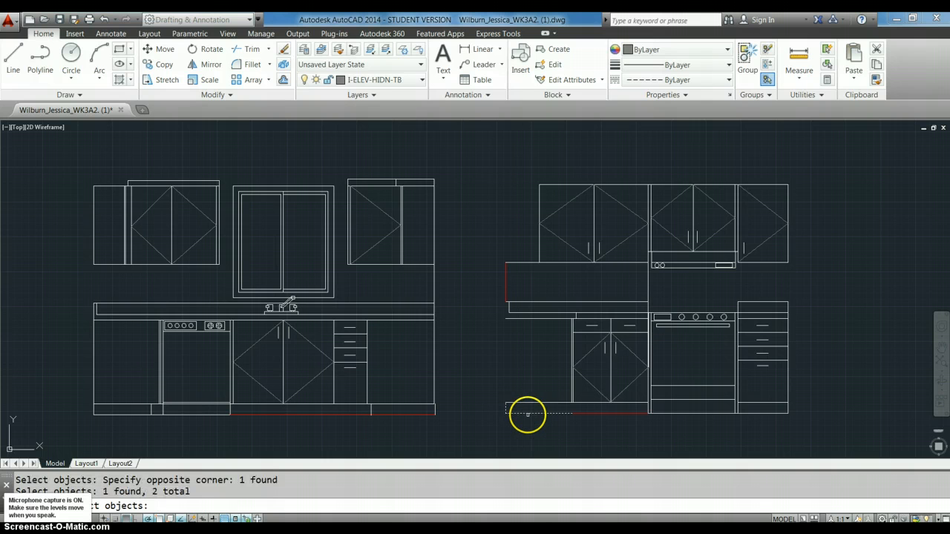
{"action": "left_click", "coordinate": [711, 409]}
{"action": "left_click", "coordinate": [685, 416]}
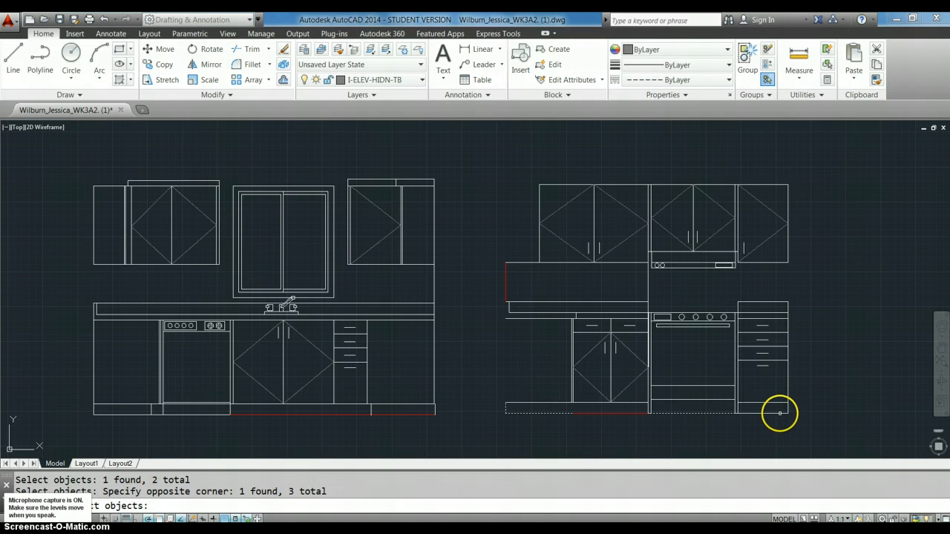
{"action": "left_click", "coordinate": [779, 412]}
{"action": "key", "text": "Return"}
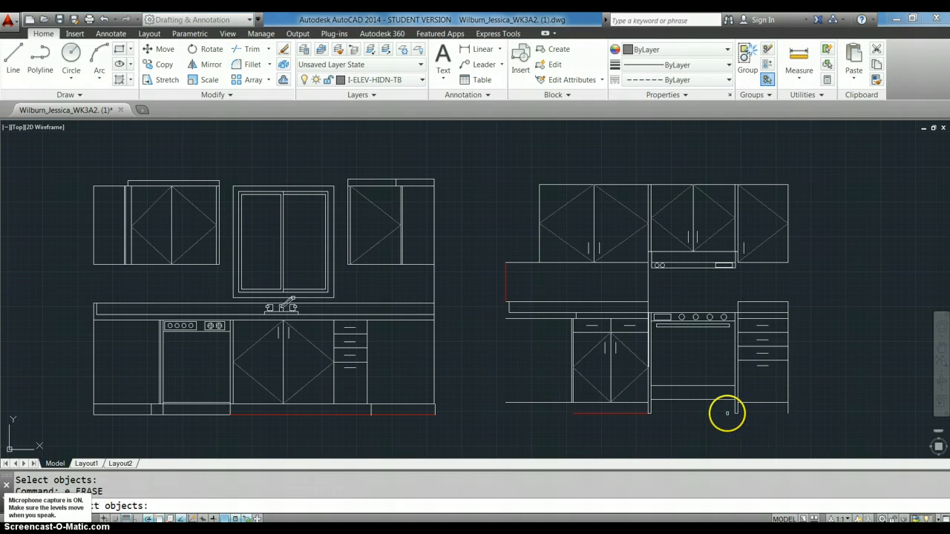
{"action": "left_click", "coordinate": [725, 406]}
{"action": "left_click", "coordinate": [755, 425]}
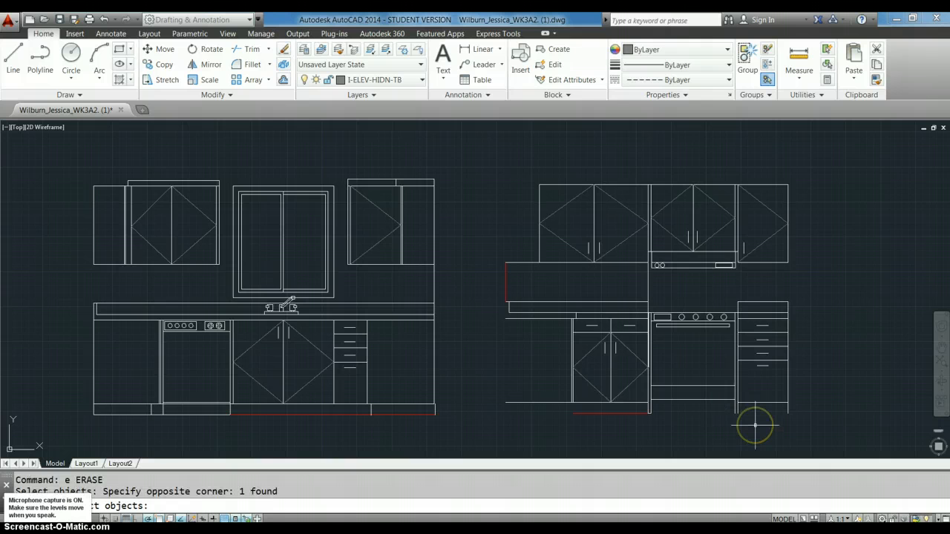
{"action": "key", "text": "Return"}
Step: Fillet the red left edge line with the red base line at the right elevation's lower left corner
{"action": "type", "text": "f"}
{"action": "key", "text": "Return"}
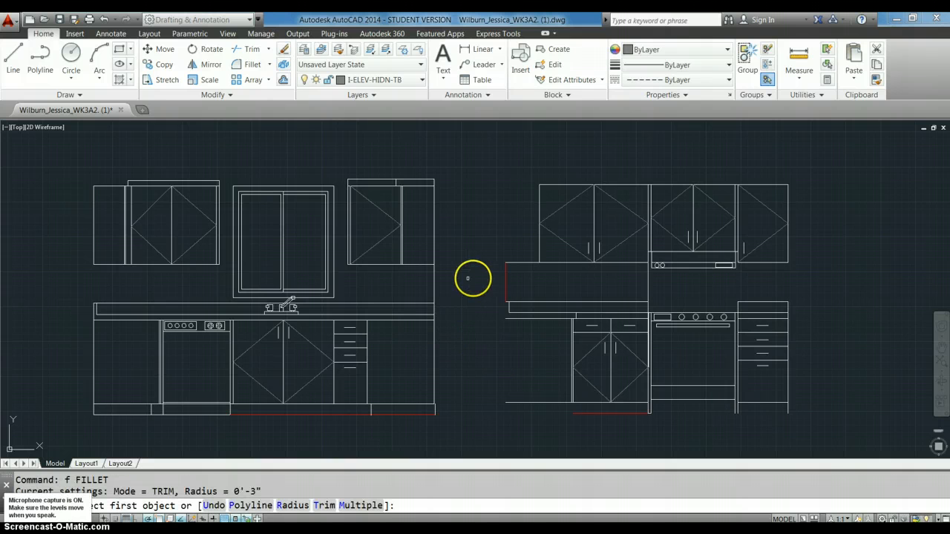
{"action": "left_click", "coordinate": [505, 280]}
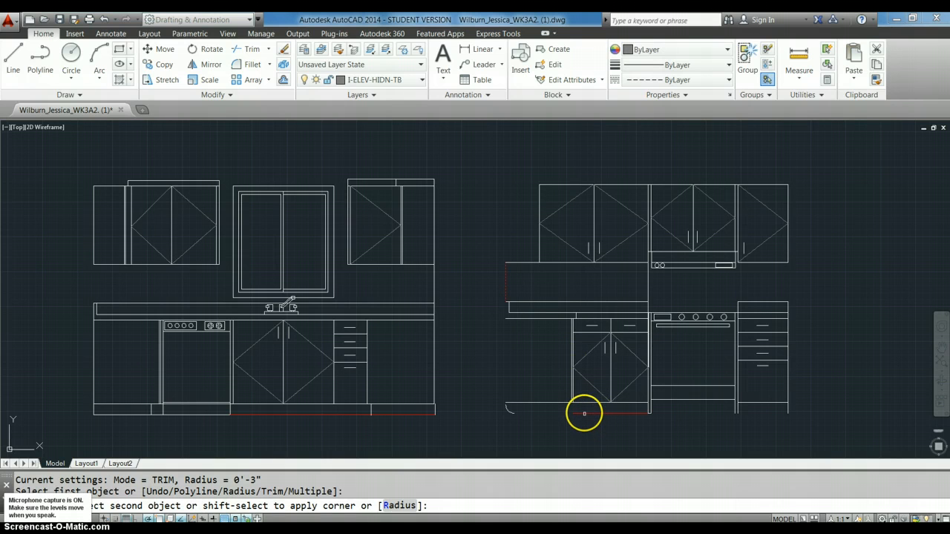
{"action": "left_click", "coordinate": [584, 413]}
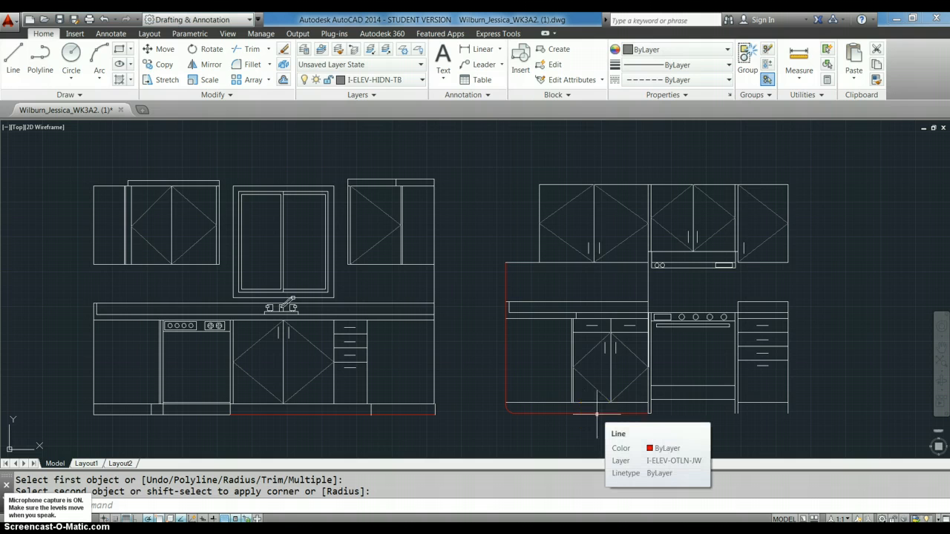
{"action": "key", "text": "Return"}
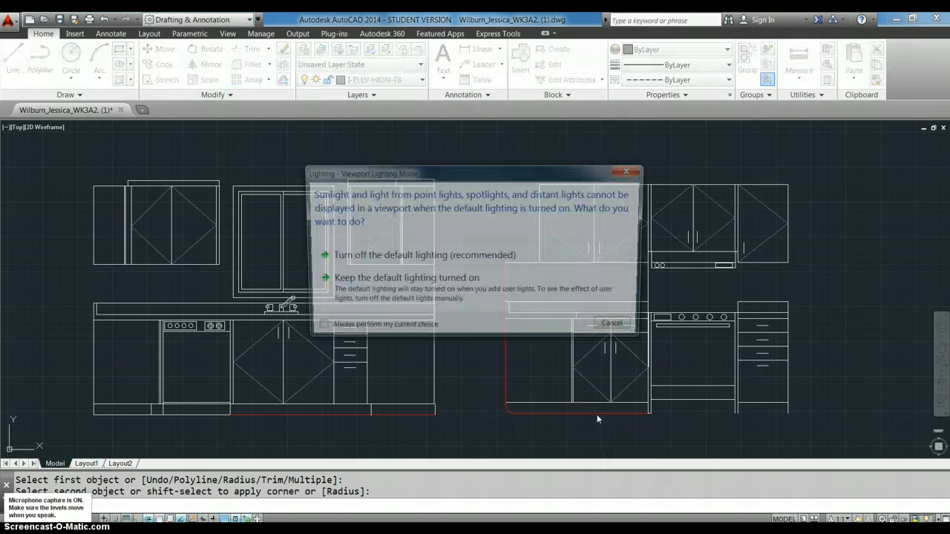
{"action": "left_click", "coordinate": [632, 170]}
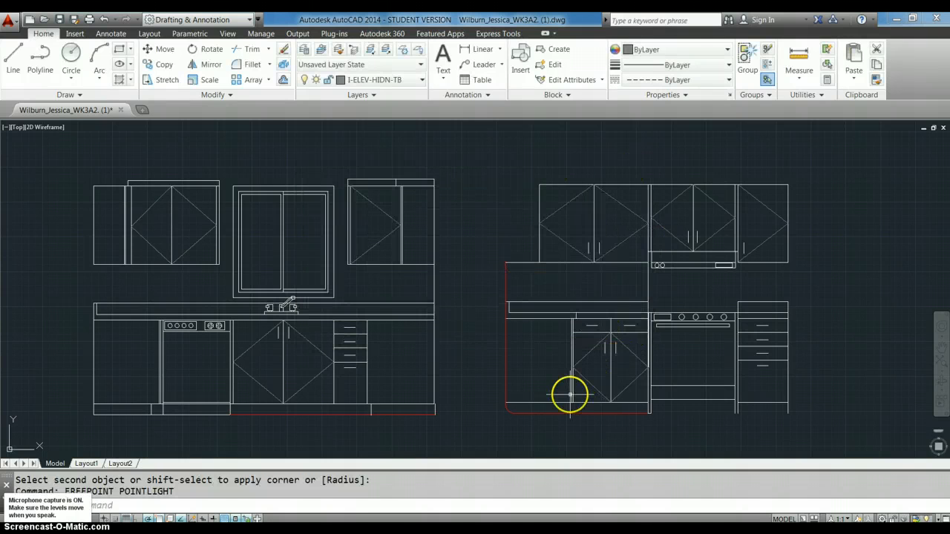
Step: Erase the red fillet arc at the right elevation's lower left corner
{"action": "type", "text": "e"}
{"action": "key", "text": "Return"}
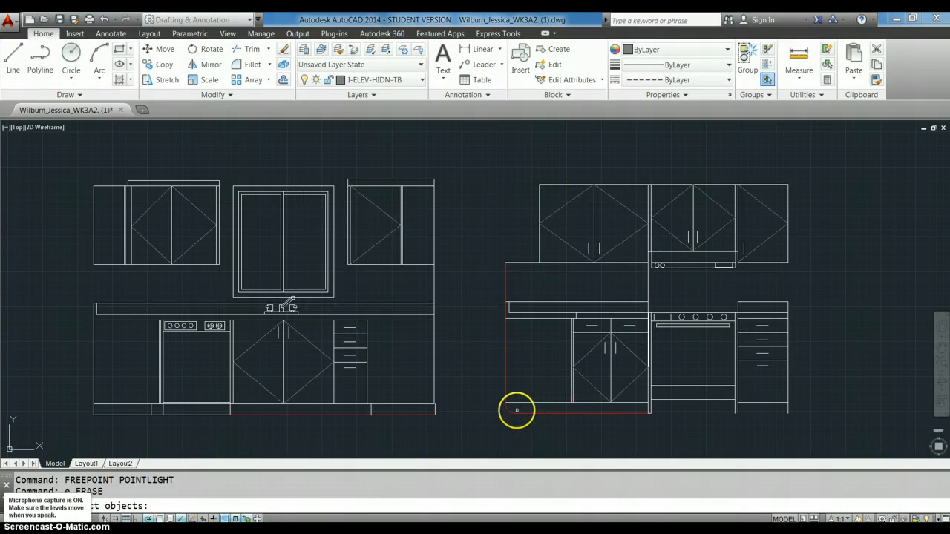
{"action": "left_click", "coordinate": [505, 410]}
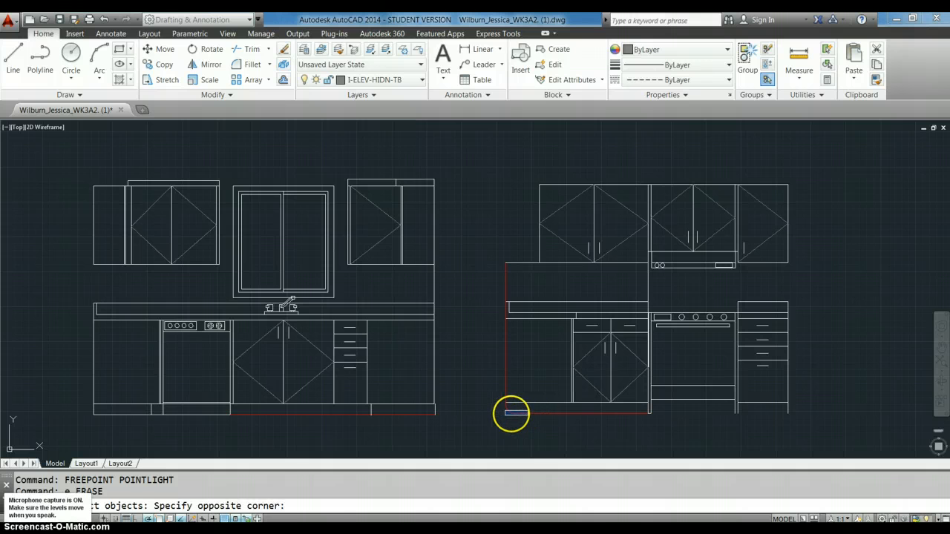
{"action": "left_click", "coordinate": [506, 411]}
{"action": "left_click", "coordinate": [506, 410]}
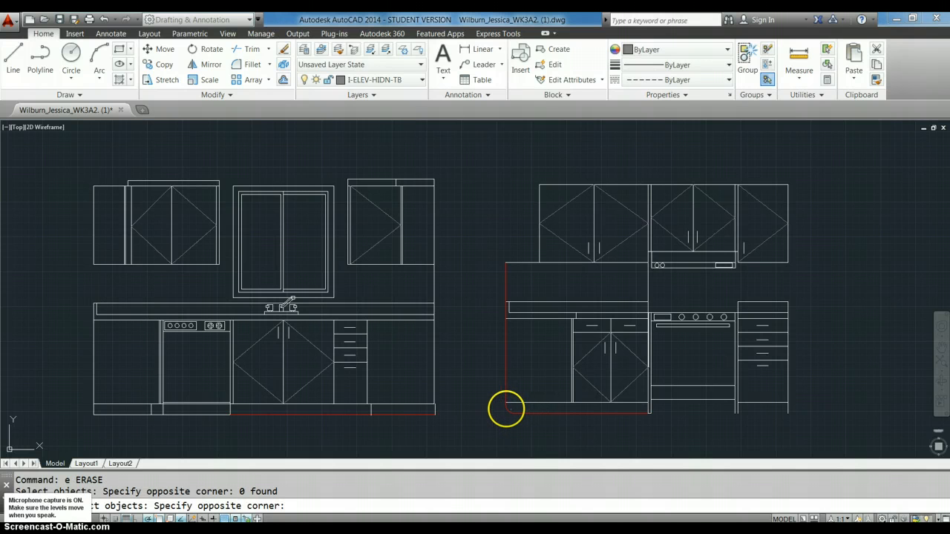
{"action": "left_click", "coordinate": [506, 409]}
{"action": "left_click", "coordinate": [507, 409]}
{"action": "key", "text": "Return"}
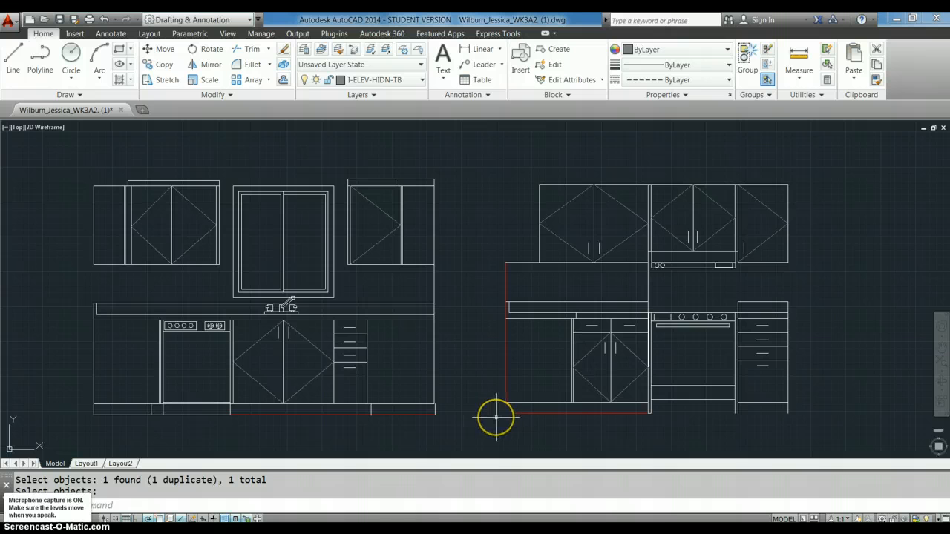
Step: Join the red left edge line and red base line into a sharp corner using Fillet with radius 0
{"action": "type", "text": "f"}
{"action": "key", "text": "Return"}
{"action": "type", "text": "r"}
{"action": "key", "text": "Return"}
{"action": "type", "text": "0"}
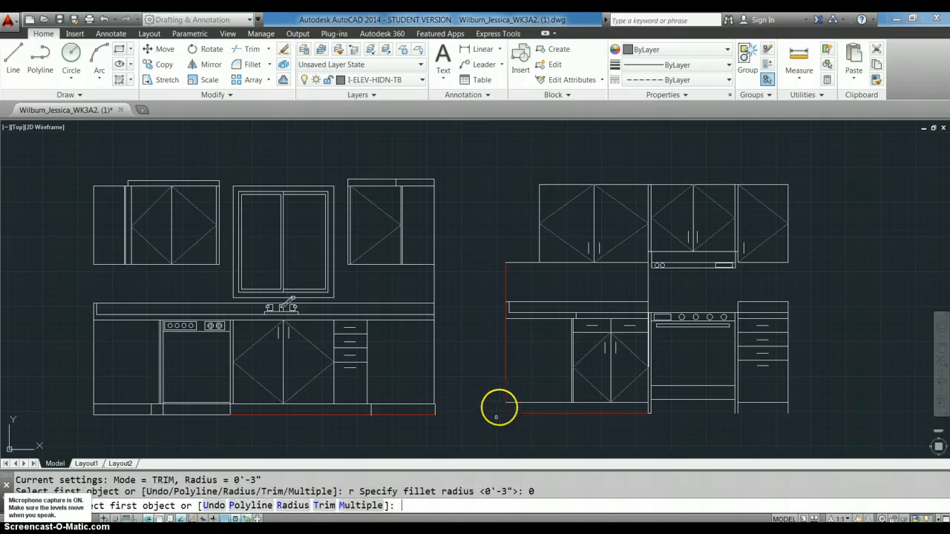
{"action": "key", "text": "Return"}
{"action": "left_click", "coordinate": [505, 391]}
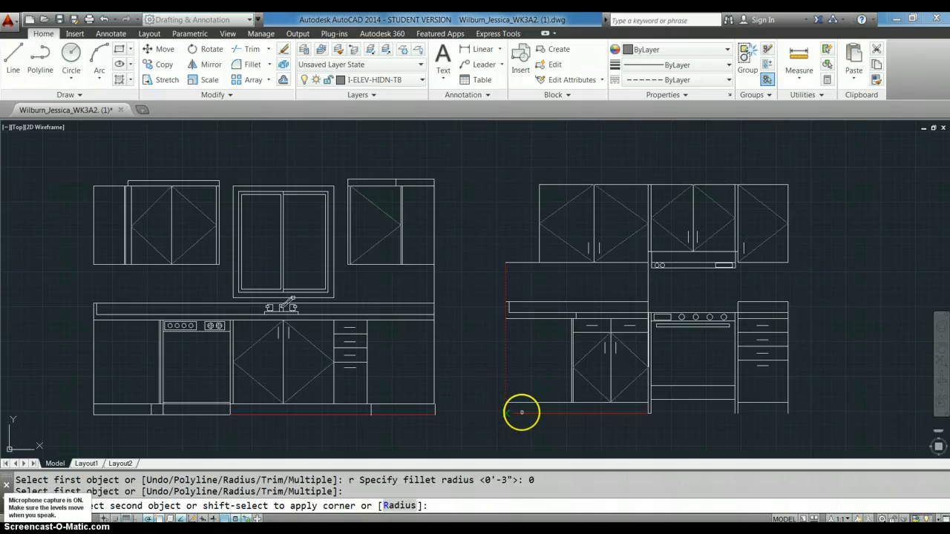
{"action": "left_click", "coordinate": [522, 412]}
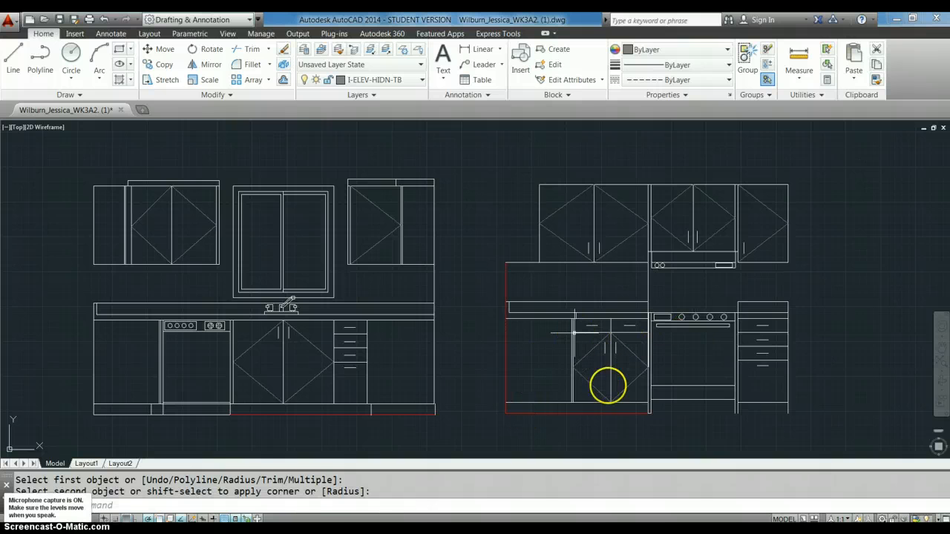
Step: Stretch the right elevation's red base line to the lower right corner of the far right drawer cabinet
{"action": "left_click", "coordinate": [619, 412]}
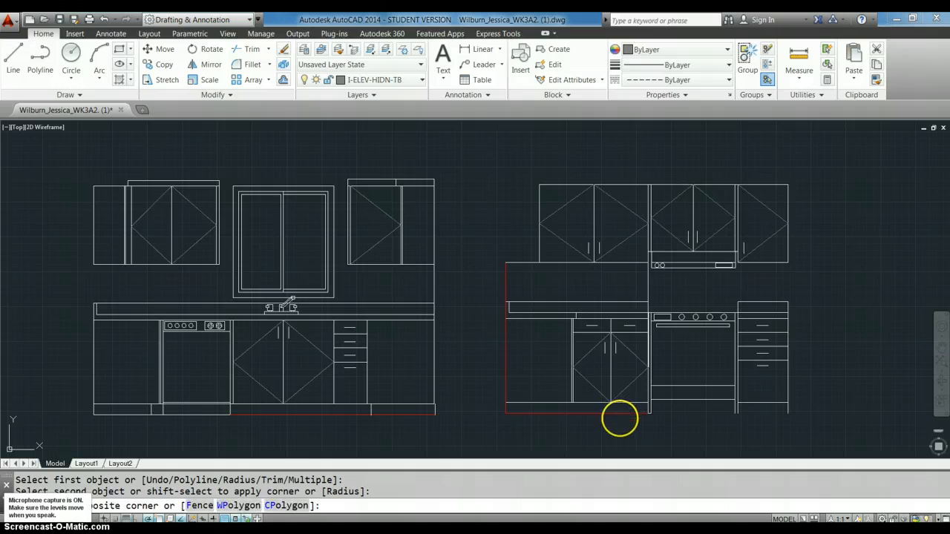
{"action": "left_click", "coordinate": [628, 413]}
{"action": "left_click", "coordinate": [647, 413]}
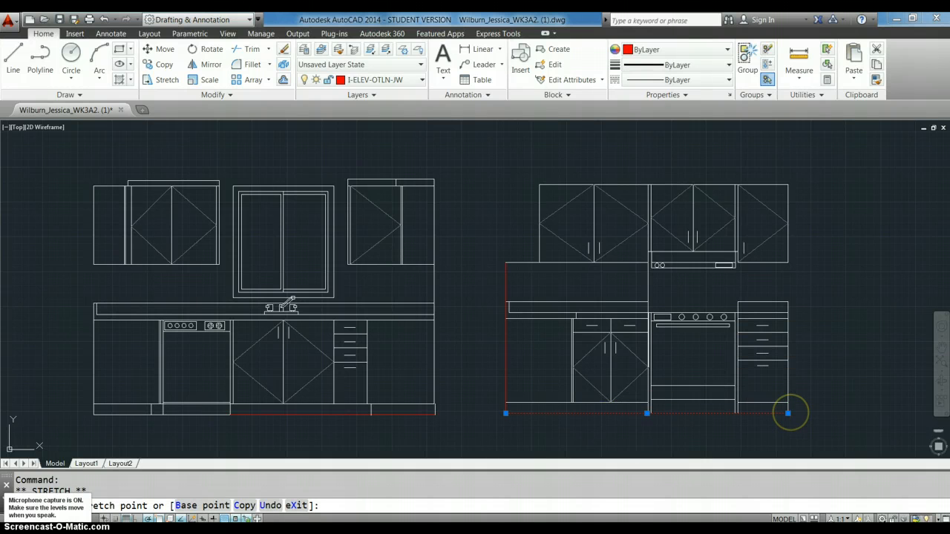
{"action": "left_click", "coordinate": [789, 413]}
{"action": "key", "text": "Escape"}
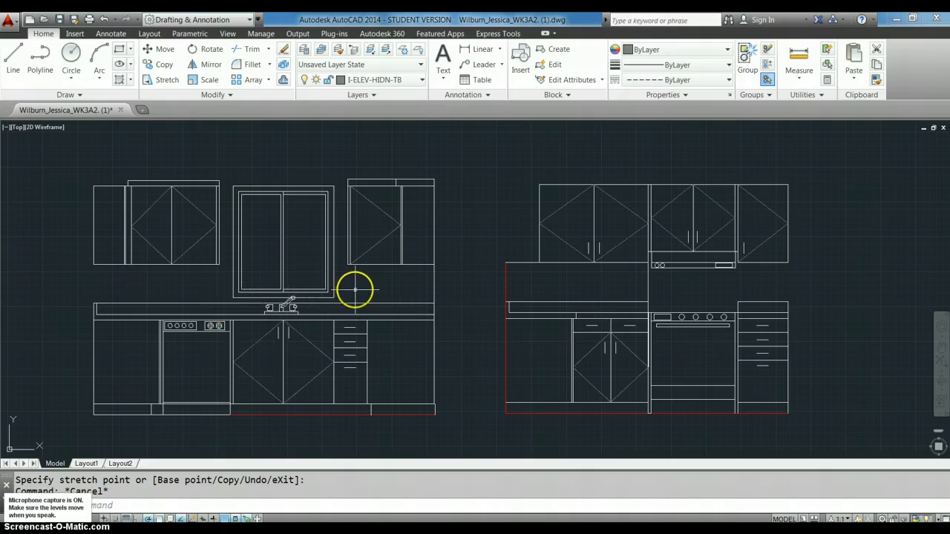
Step: Examine the separate line segments under the left elevation's countertop, above the drawers and the open space beside them
{"action": "left_click", "coordinate": [394, 331]}
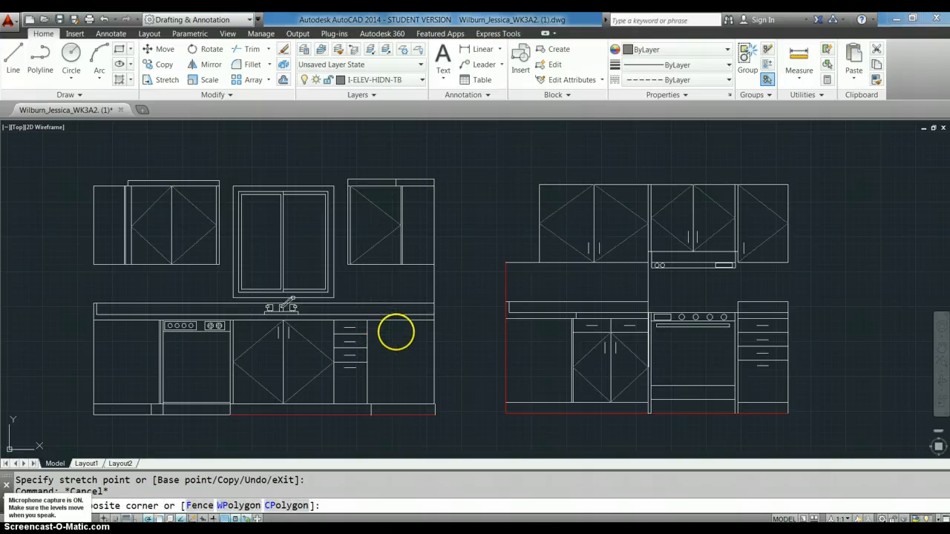
{"action": "left_click", "coordinate": [387, 317]}
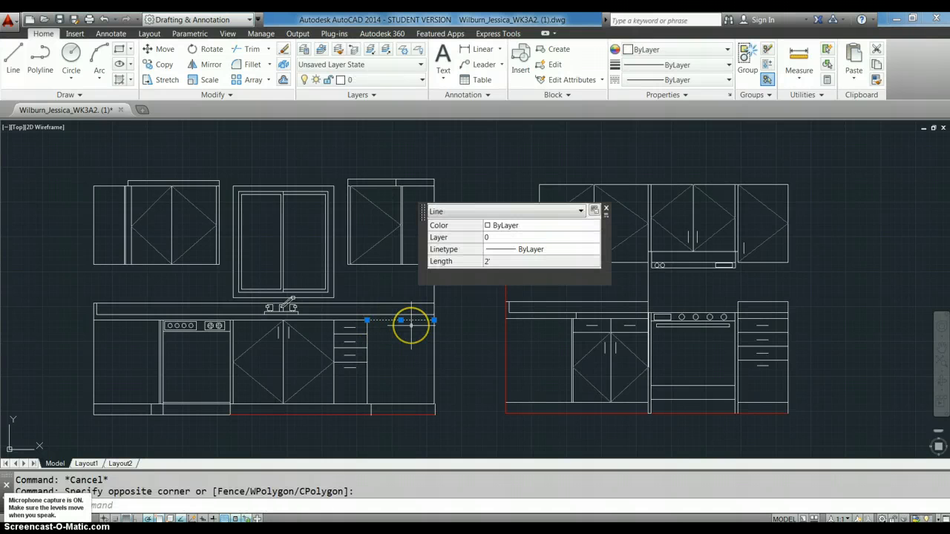
{"action": "key", "text": "Escape"}
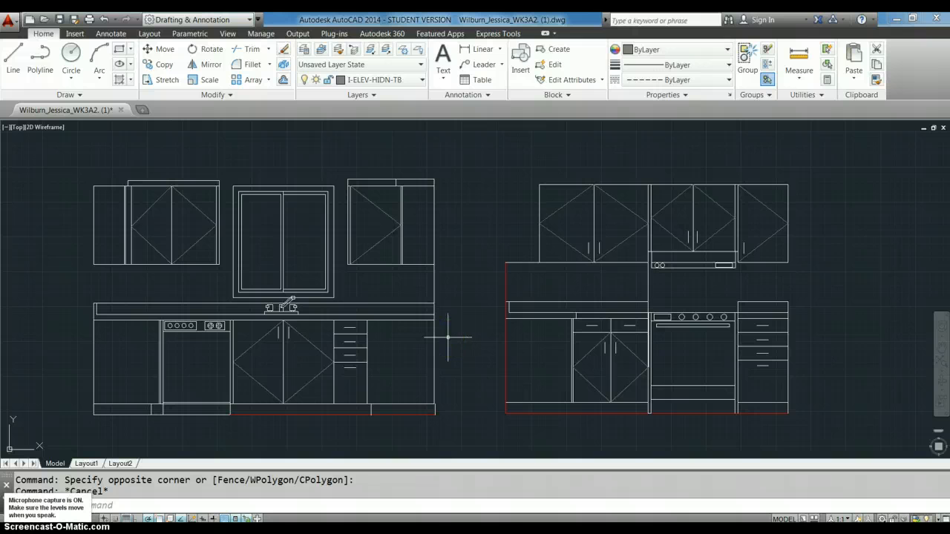
{"action": "left_click", "coordinate": [413, 340]}
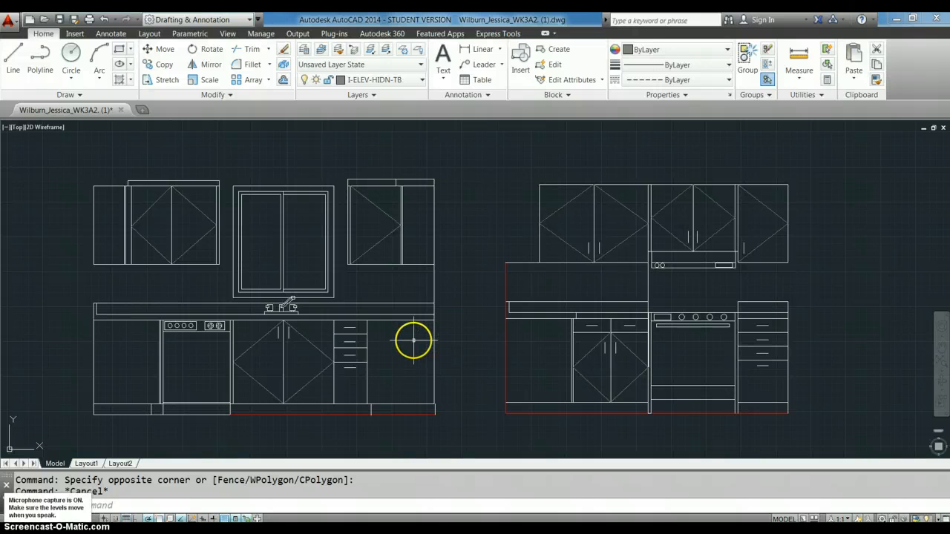
{"action": "scroll", "coordinate": [381, 323], "scroll_direction": "up", "scroll_amount": 4}
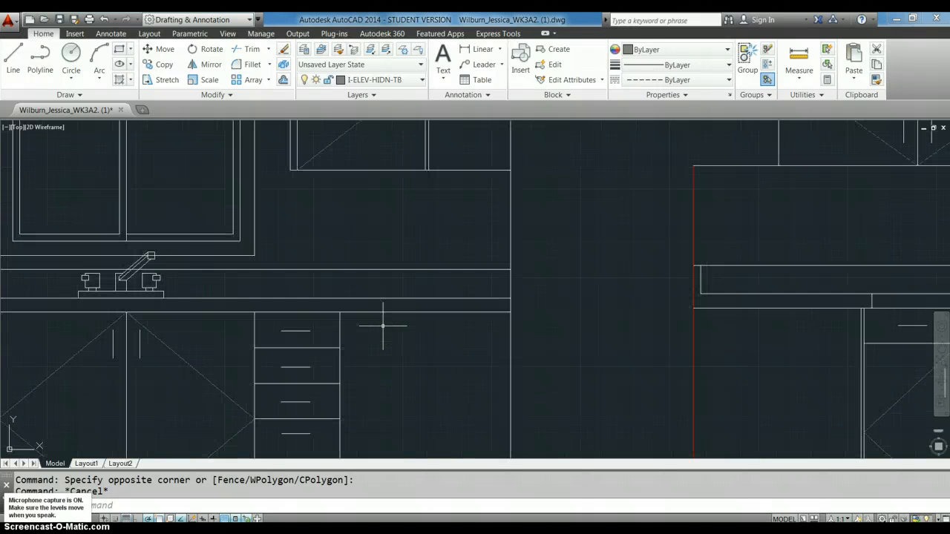
{"action": "key", "text": "Escape"}
{"action": "left_click", "coordinate": [328, 311]}
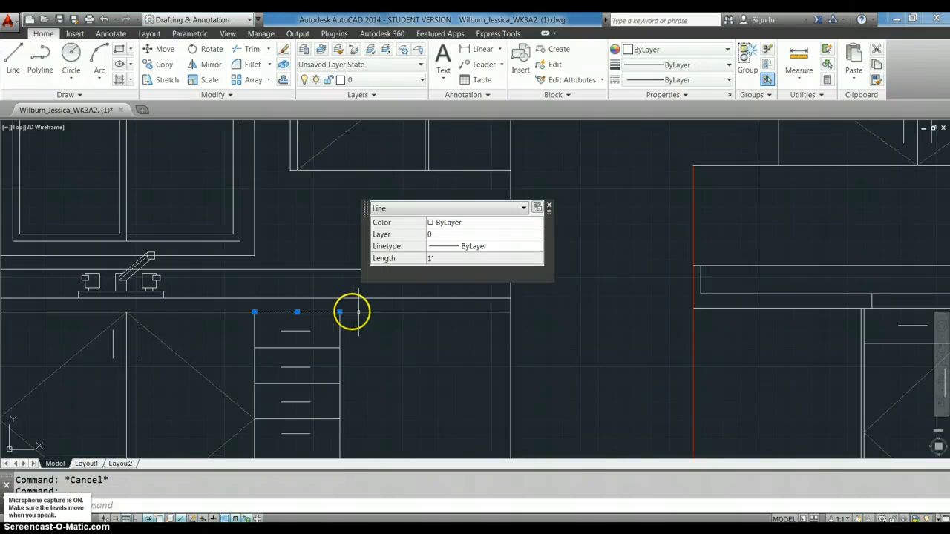
{"action": "key", "text": "Escape"}
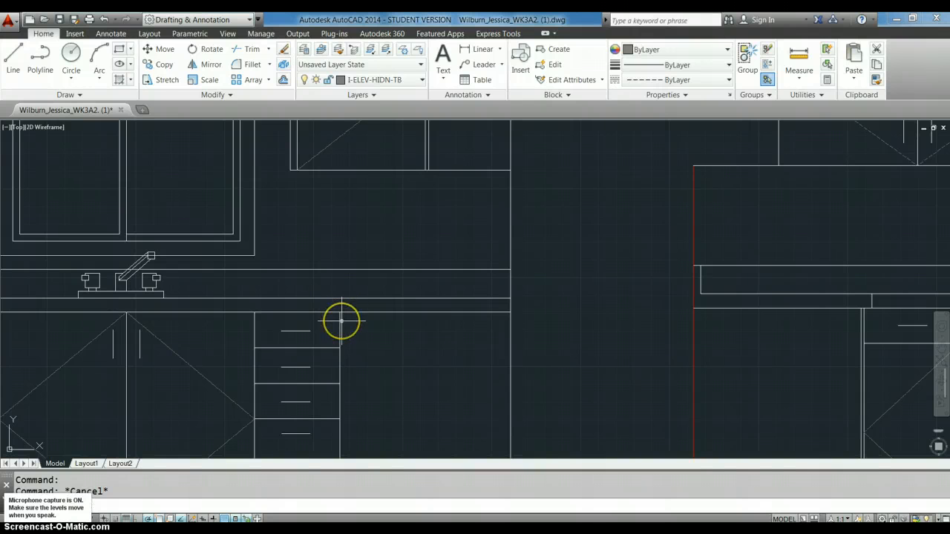
{"action": "type", "text": "o"}
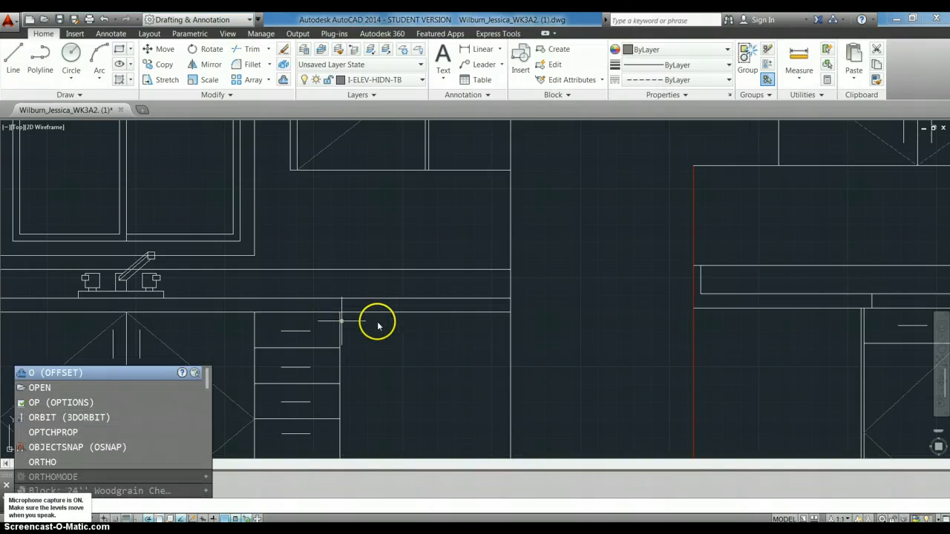
{"action": "key", "text": "Return"}
{"action": "left_click", "coordinate": [375, 324]}
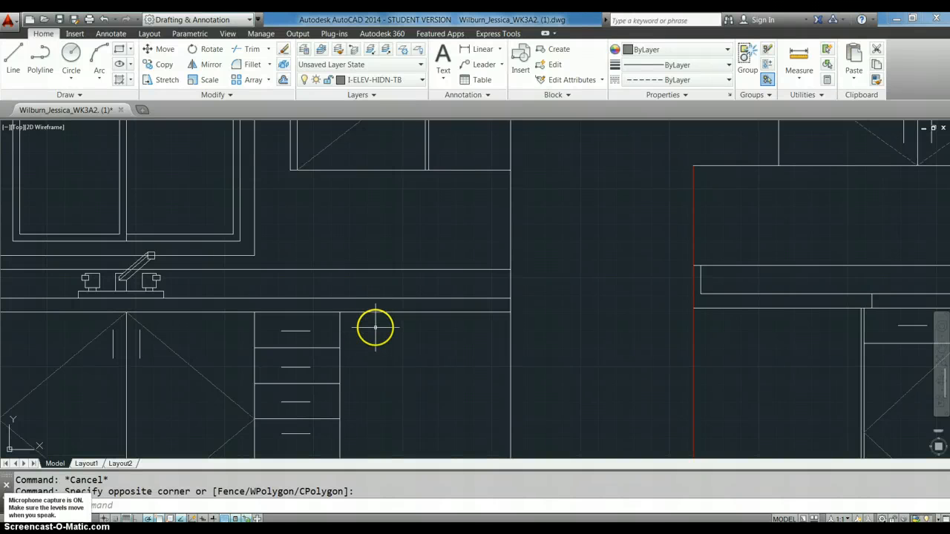
{"action": "key", "text": "Escape"}
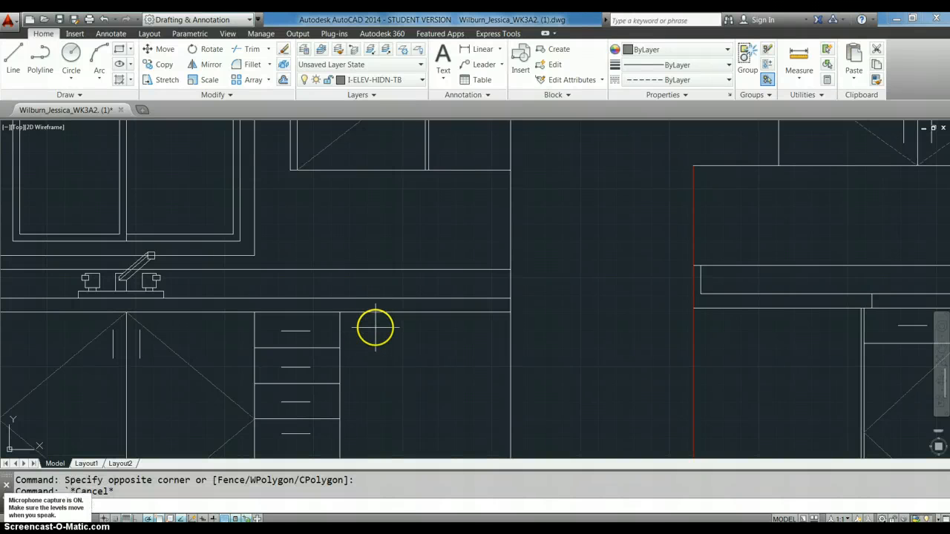
Step: Offset the right side line of the left elevation's drawer cabinet 1.5 inches inward, toward the drawers
{"action": "type", "text": "o"}
{"action": "key", "text": "Return"}
{"action": "type", "text": "1.5"}
{"action": "key", "text": "Return"}
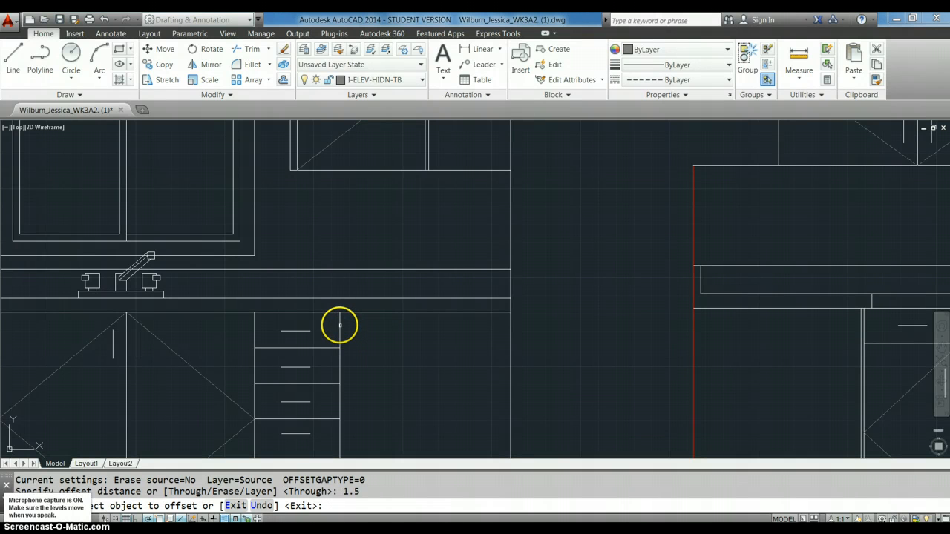
{"action": "left_click", "coordinate": [339, 325]}
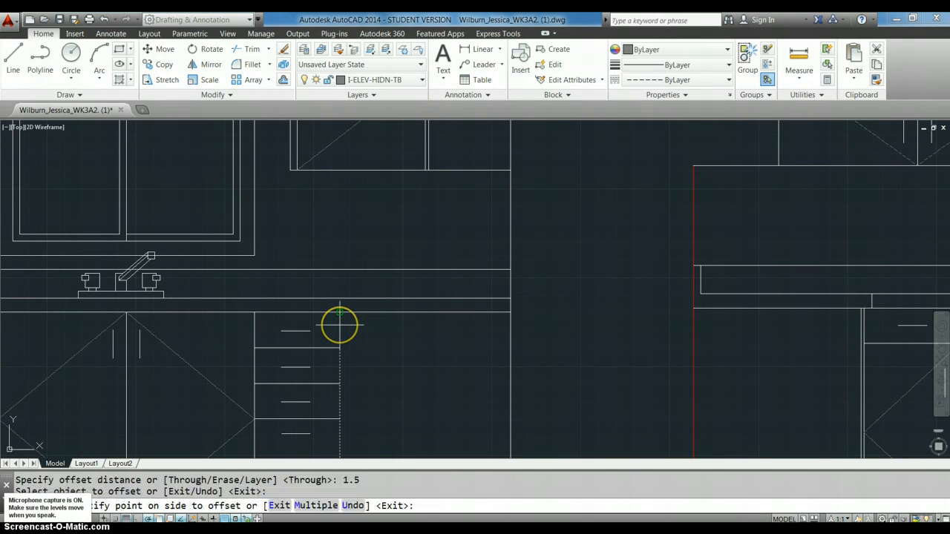
{"action": "left_click", "coordinate": [268, 332]}
{"action": "key", "text": "Escape"}
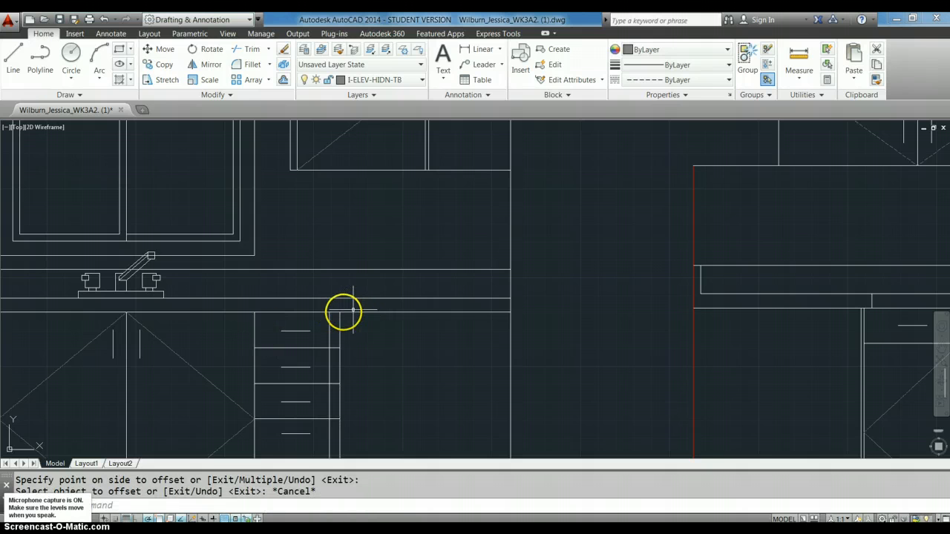
{"action": "type", "text": "f"}
{"action": "key", "text": "Return"}
{"action": "key", "text": "Escape"}
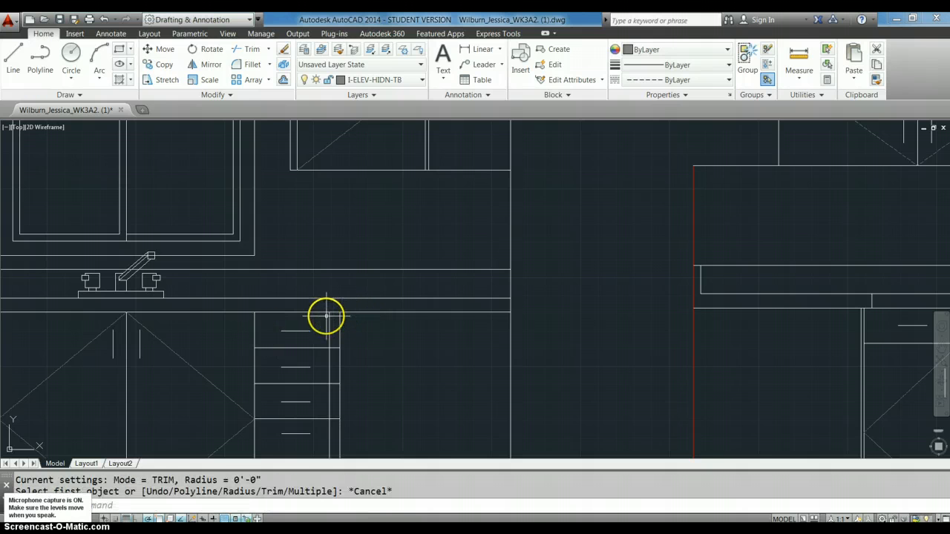
Step: Fillet the offset line with the countertop line above it and with the line topping the open space beside the drawers
{"action": "type", "text": "f"}
{"action": "key", "text": "Return"}
{"action": "left_click", "coordinate": [328, 317]}
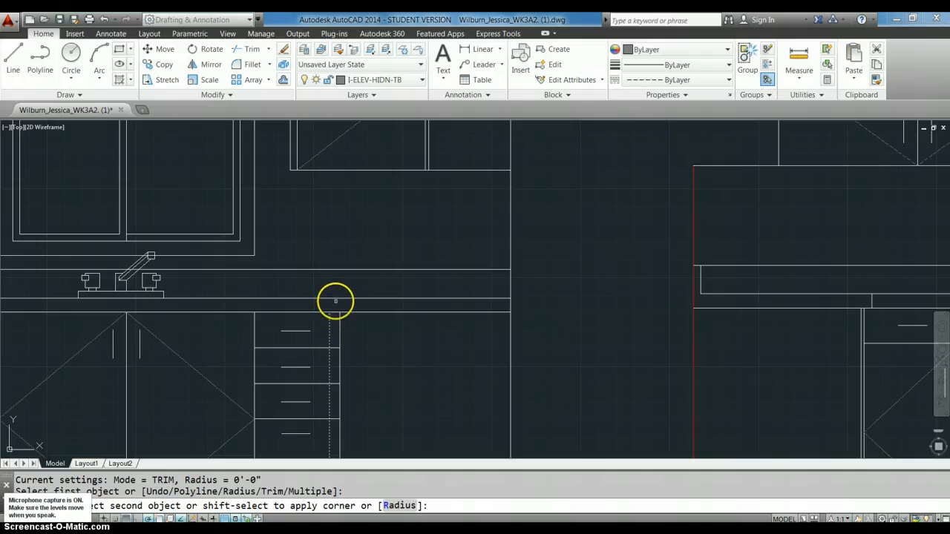
{"action": "left_click", "coordinate": [337, 298]}
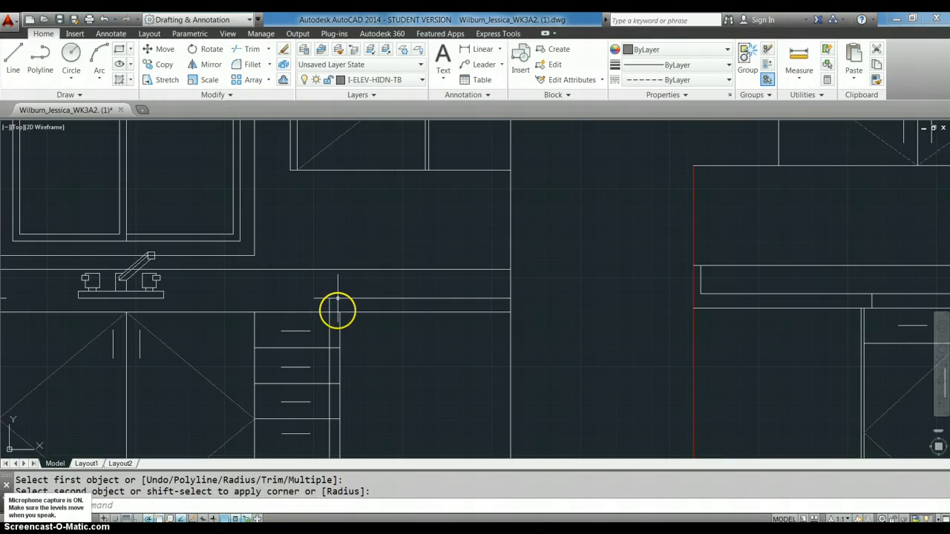
{"action": "key", "text": "Return"}
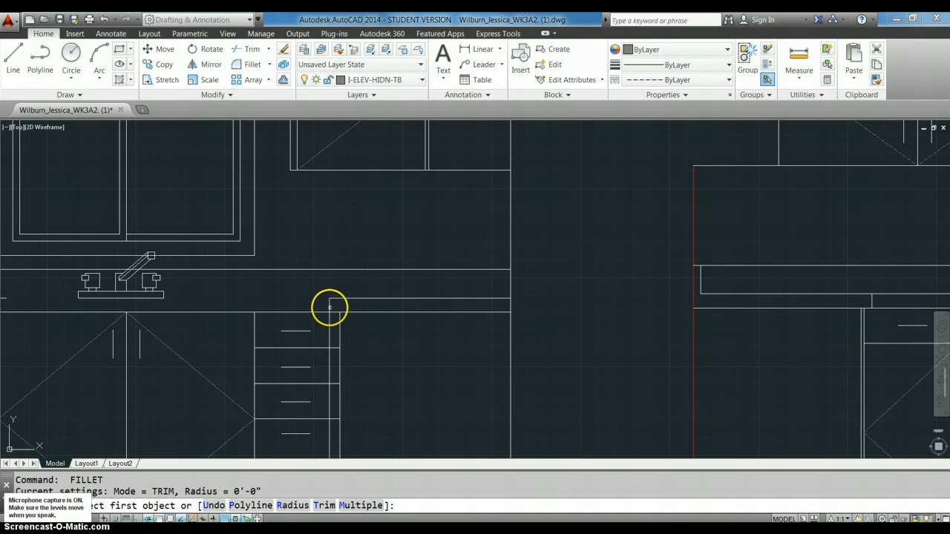
{"action": "left_click", "coordinate": [330, 306]}
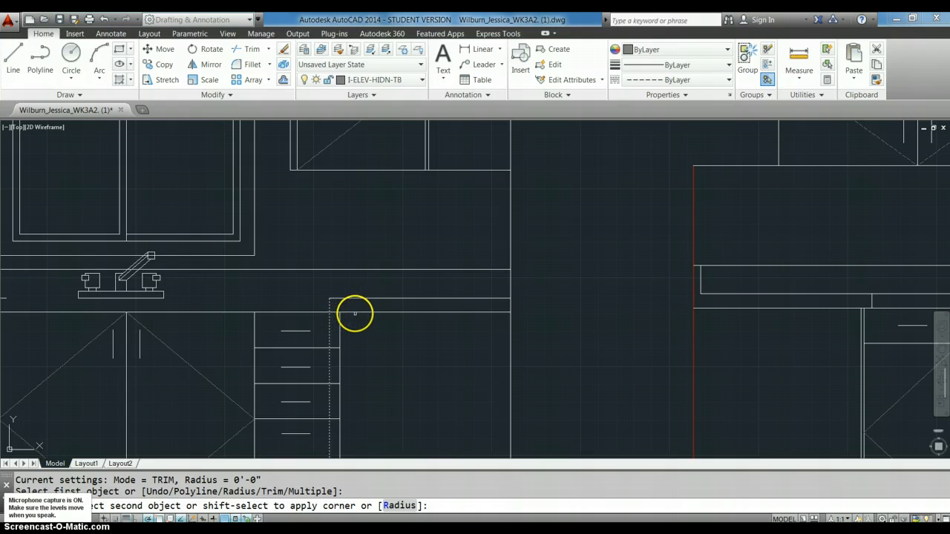
{"action": "left_click", "coordinate": [355, 313]}
{"action": "key", "text": "Escape"}
Step: Erase the 1' line segment along the top of the left elevation's drawer cabinet
{"action": "left_click", "coordinate": [324, 315]}
{"action": "left_click", "coordinate": [319, 305]}
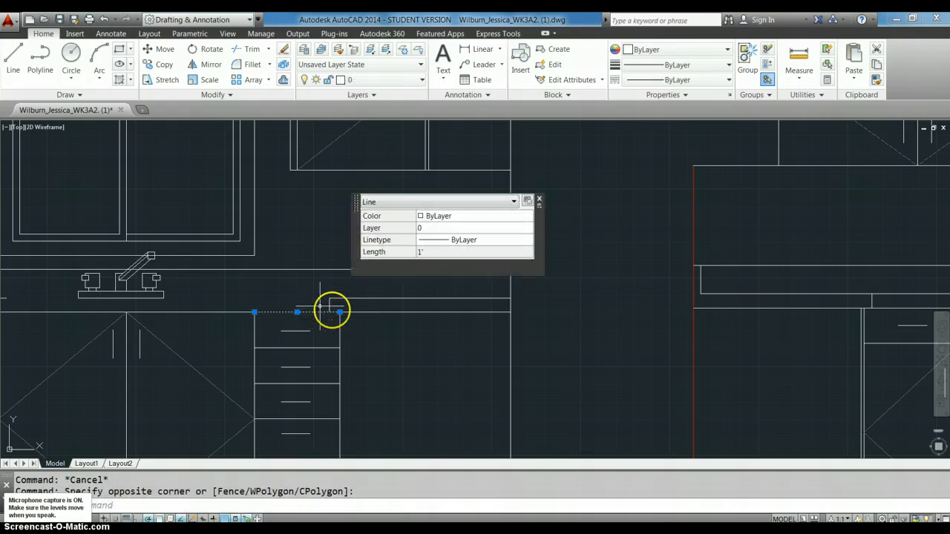
{"action": "type", "text": "e"}
{"action": "key", "text": "Return"}
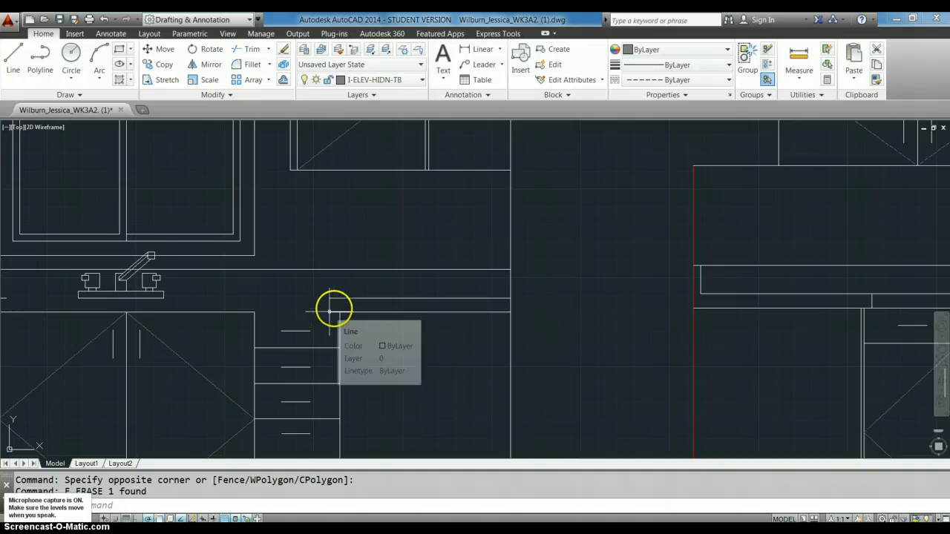
Step: Extend the line above the sink's double-door cabinet across the drawers to the short vertical line under the countertop
{"action": "type", "text": "tr"}
{"action": "key", "text": "Return"}
{"action": "left_click", "coordinate": [334, 307]}
{"action": "left_click", "coordinate": [314, 303]}
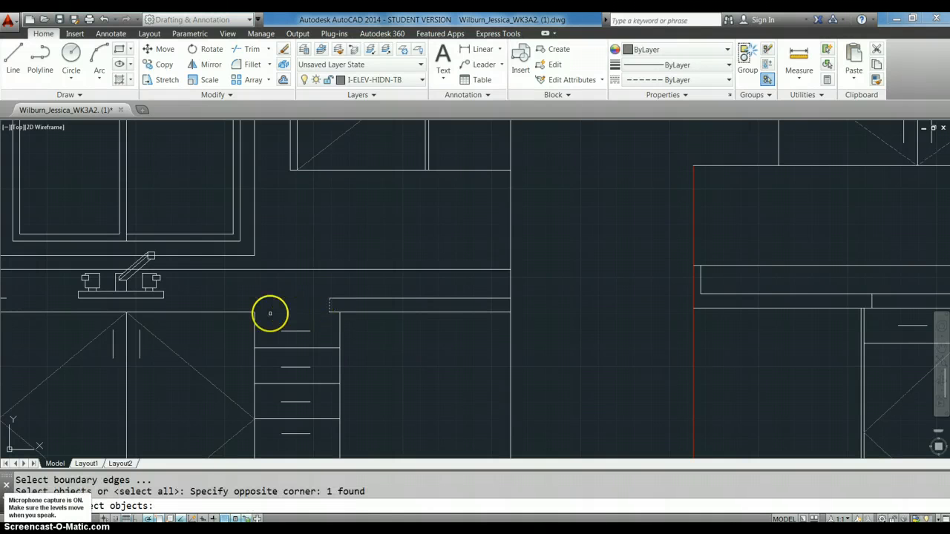
{"action": "key", "text": "Return"}
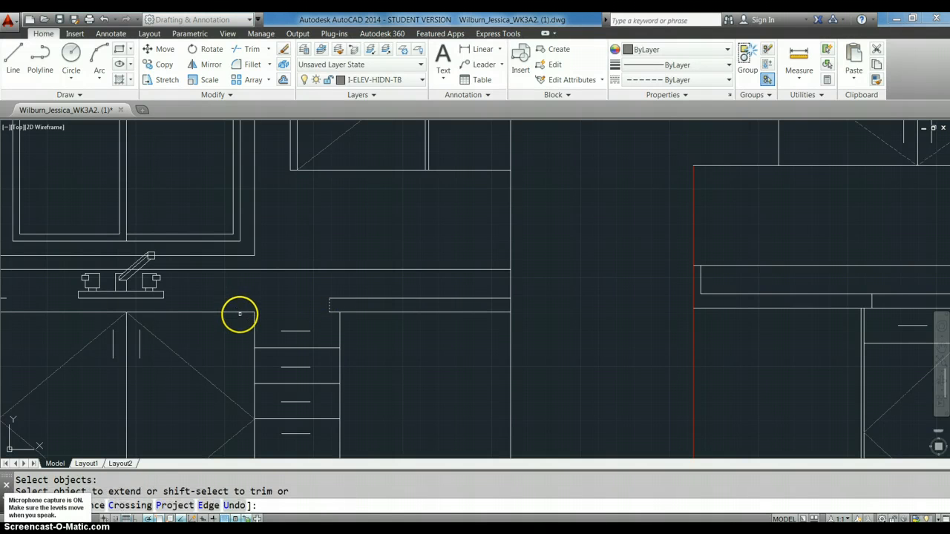
{"action": "key", "text": "Escape"}
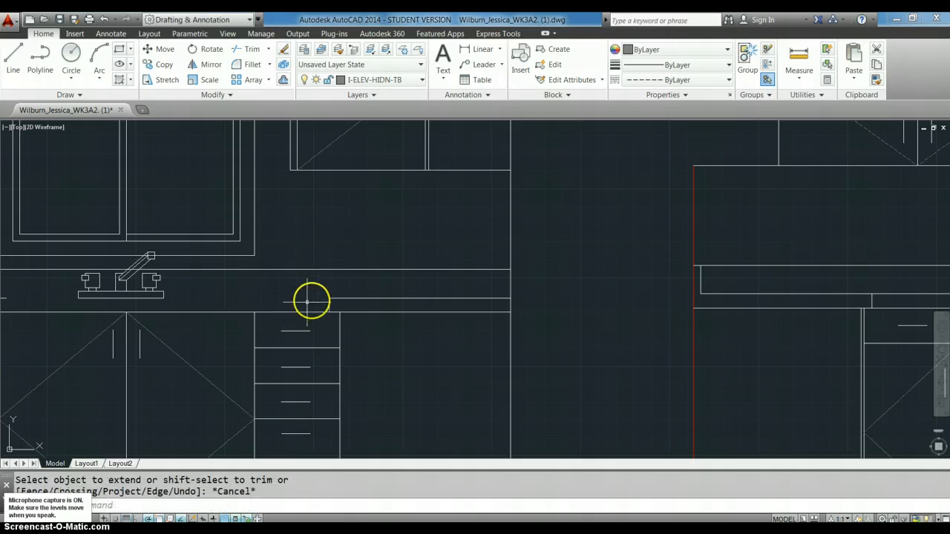
Step: Extend the short countertop line left of the faucet across the sink area to the short vertical line above the drawers
{"action": "key", "text": "Return"}
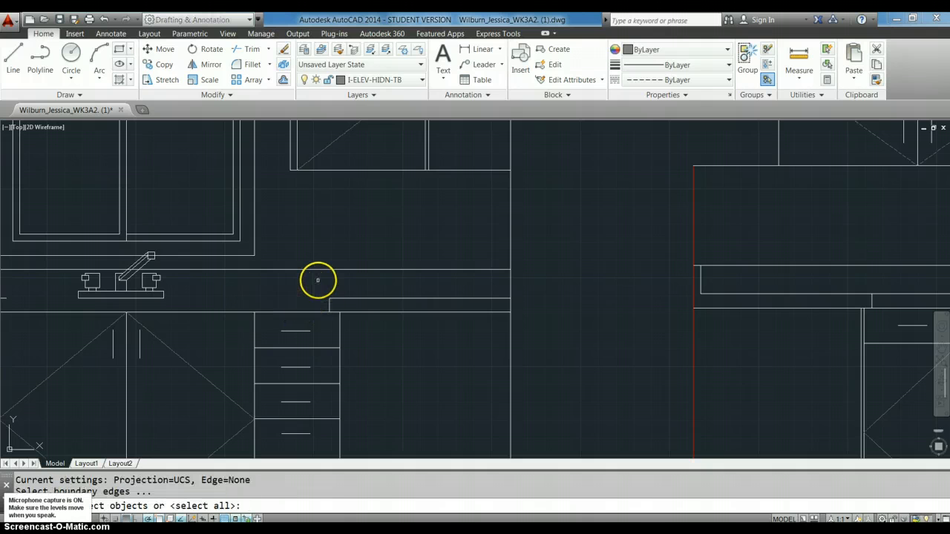
{"action": "left_click", "coordinate": [318, 280]}
{"action": "left_click", "coordinate": [334, 317]}
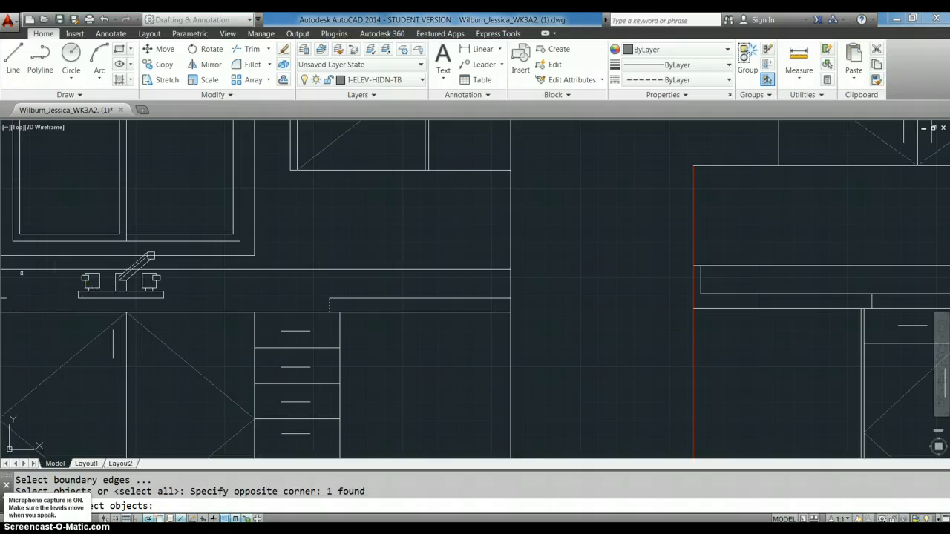
{"action": "right_click", "coordinate": [5, 288]}
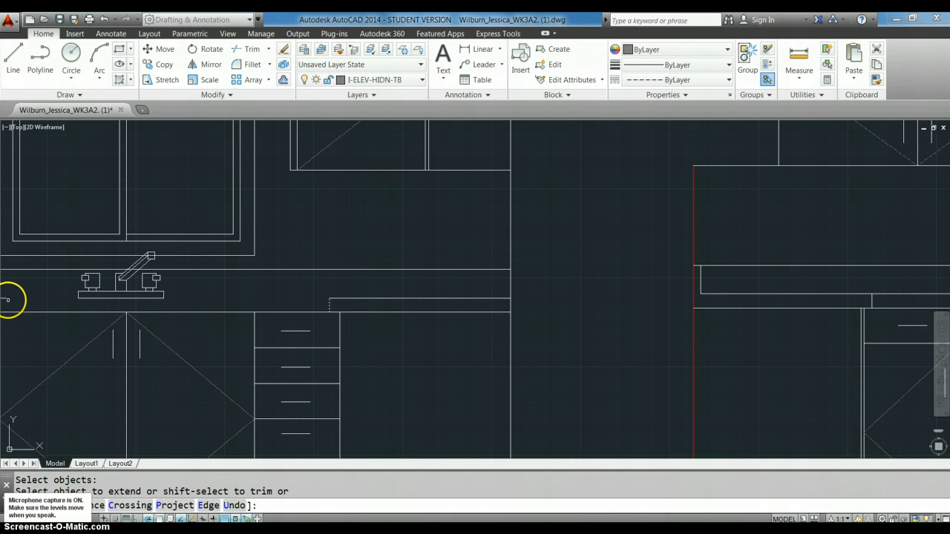
{"action": "left_click", "coordinate": [6, 298]}
{"action": "key", "text": "Escape"}
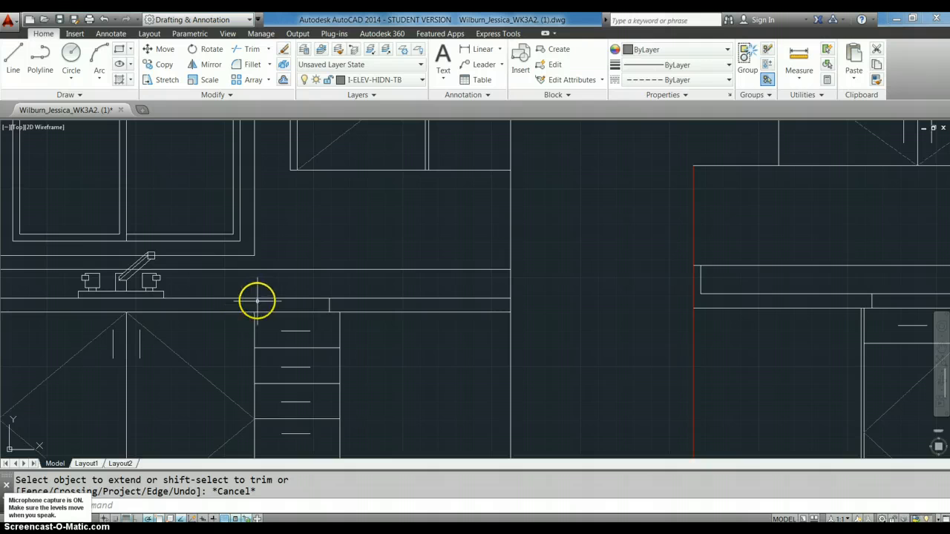
Step: Check the two horizontal line segments between the short vertical line and the right side of the left elevation
{"action": "left_click", "coordinate": [388, 316]}
{"action": "left_click", "coordinate": [375, 294]}
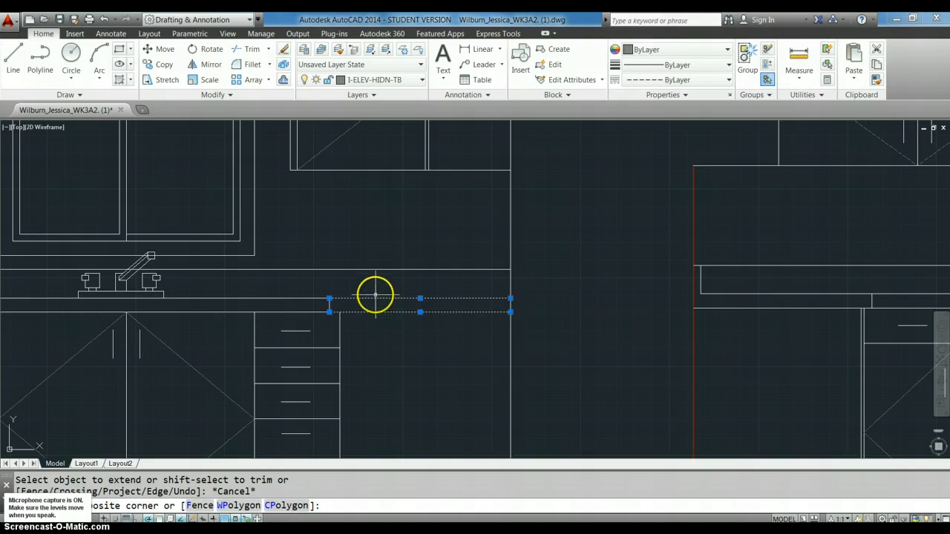
{"action": "key", "text": "Escape"}
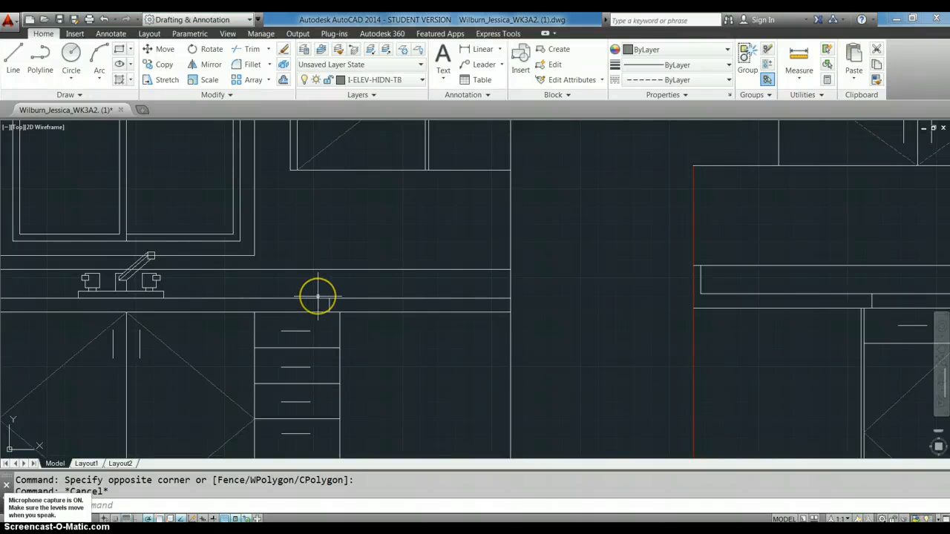
{"action": "scroll", "coordinate": [318, 296], "scroll_direction": "down", "scroll_amount": 5}
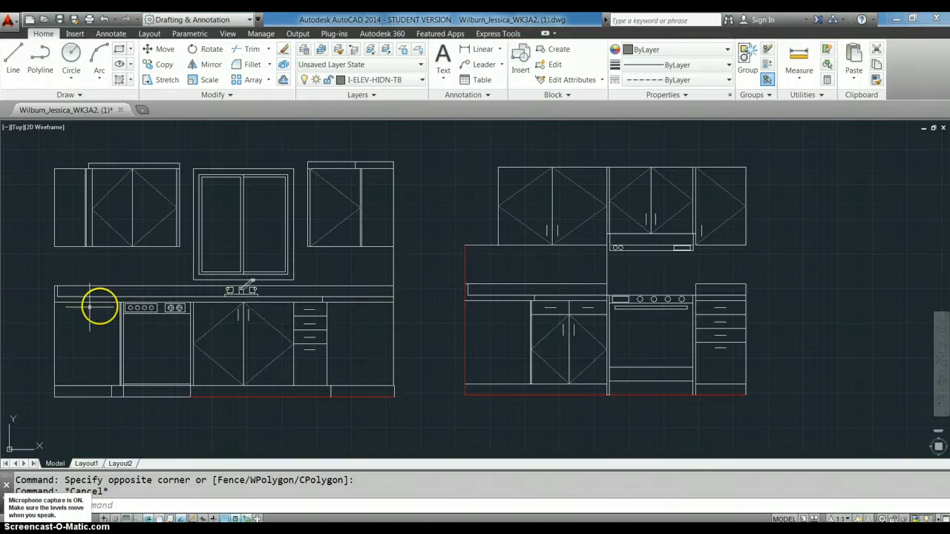
Step: Trim the backsplash's top line between the two slanted edges of the faucet spout, using those edges as cutting edges
{"action": "scroll", "coordinate": [158, 304], "scroll_direction": "up", "scroll_amount": 2}
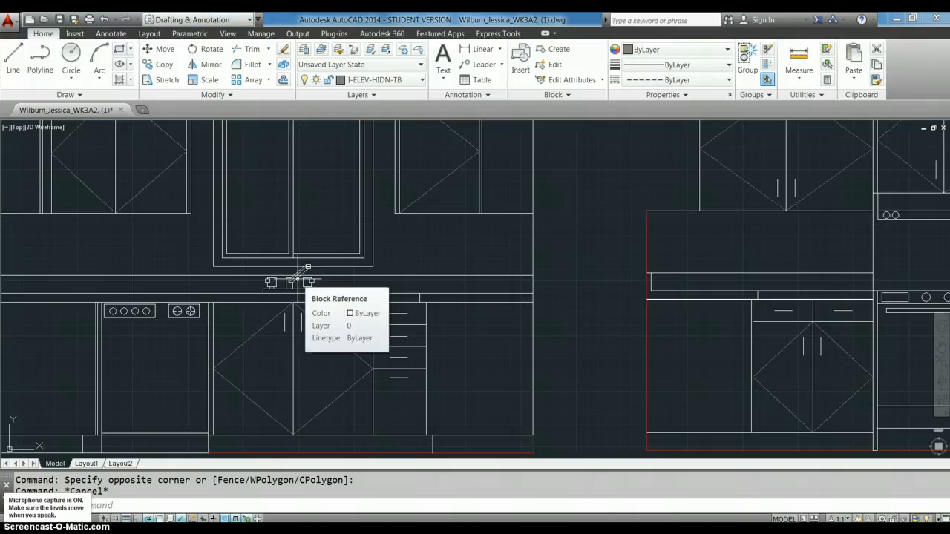
{"action": "scroll", "coordinate": [297, 279], "scroll_direction": "up", "scroll_amount": 2}
{"action": "scroll", "coordinate": [299, 280], "scroll_direction": "up", "scroll_amount": 2}
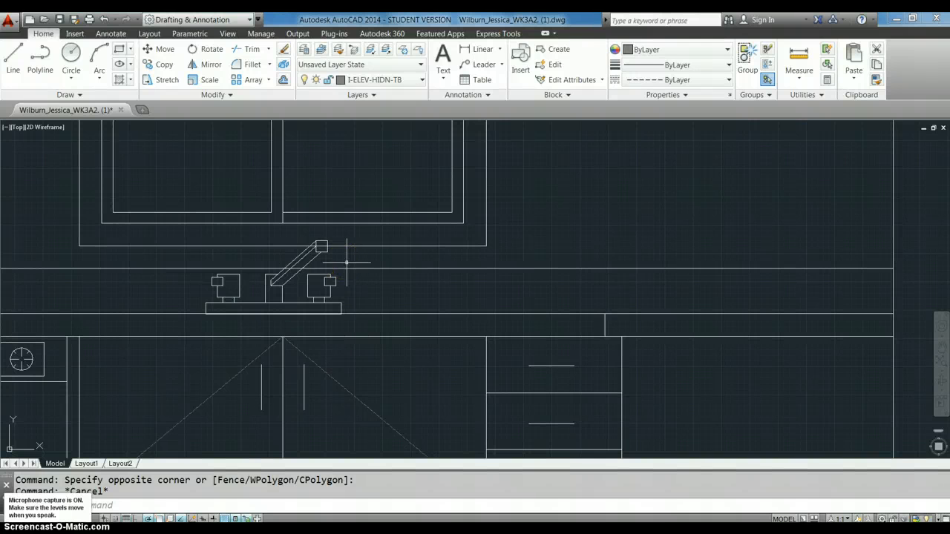
{"action": "key", "text": "Return"}
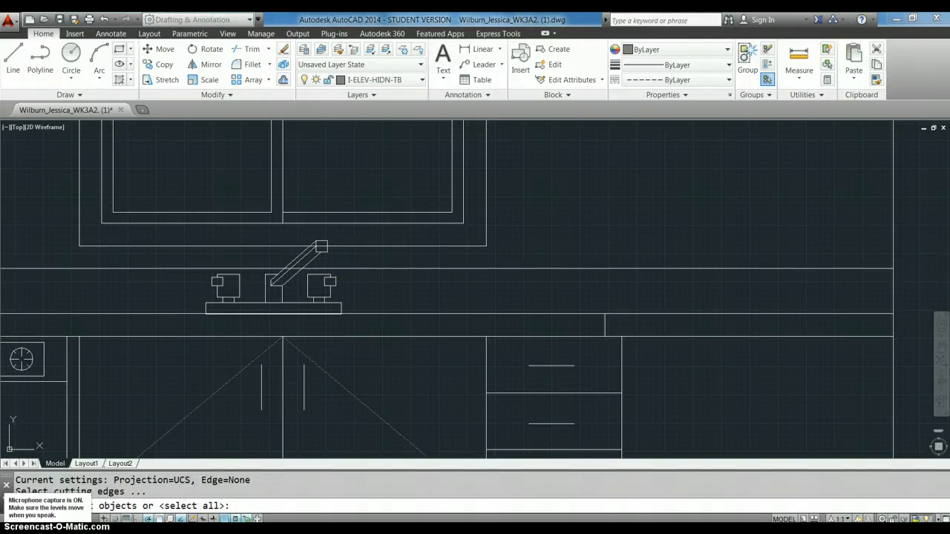
{"action": "left_click", "coordinate": [346, 261]}
{"action": "left_click", "coordinate": [299, 260]}
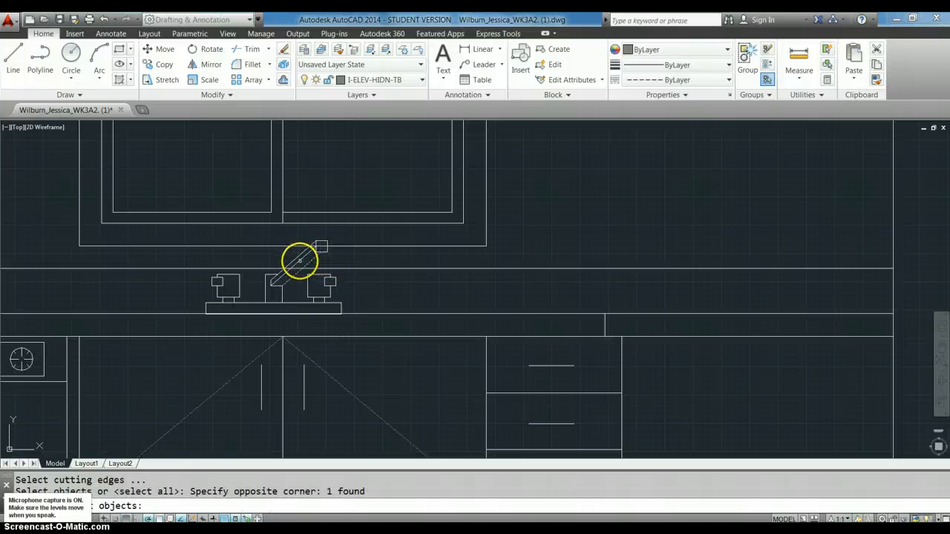
{"action": "left_click", "coordinate": [291, 259]}
{"action": "key", "text": "Return"}
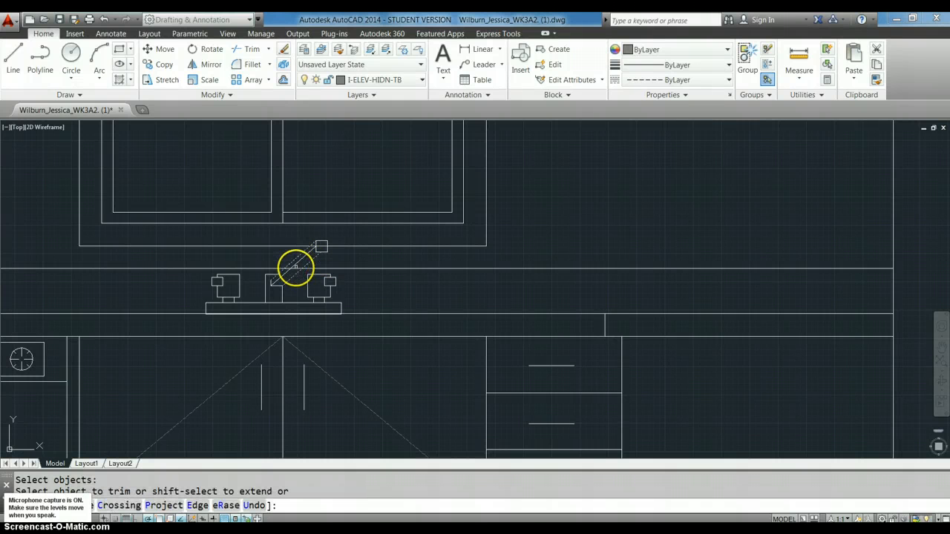
{"action": "left_click", "coordinate": [295, 268]}
{"action": "key", "text": "Escape"}
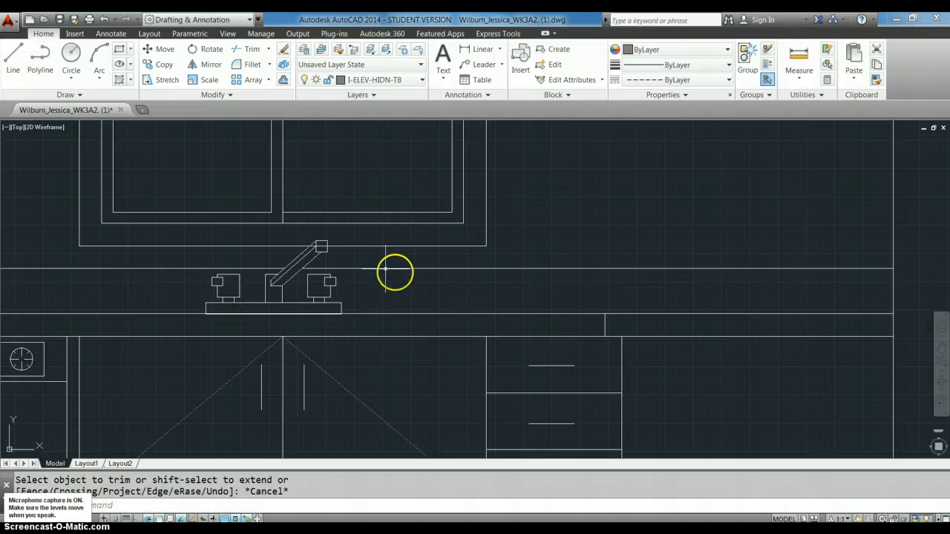
Step: Examine the layer and block properties of the faucet and the dishwasher in the left elevation
{"action": "scroll", "coordinate": [396, 273], "scroll_direction": "down", "scroll_amount": 3}
{"action": "left_click", "coordinate": [346, 277]}
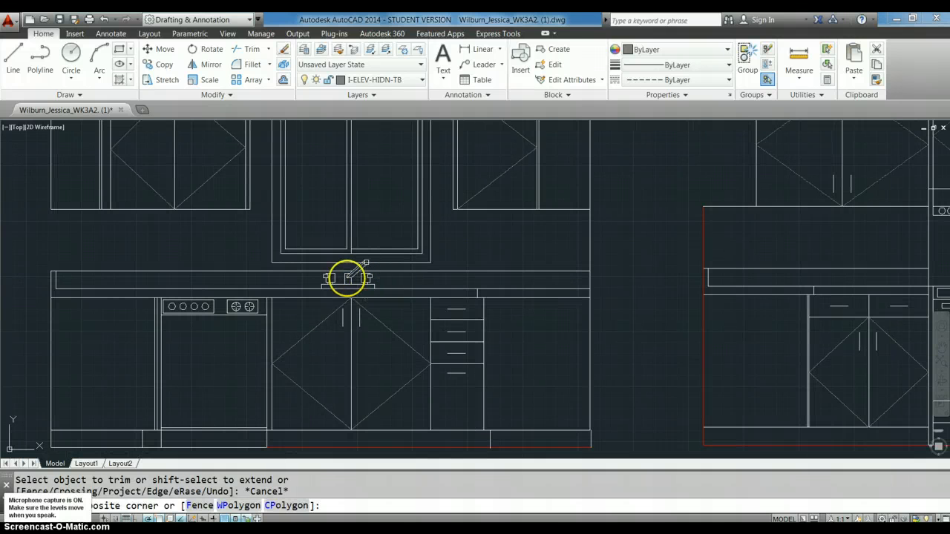
{"action": "left_click", "coordinate": [347, 278]}
{"action": "key", "text": "Escape"}
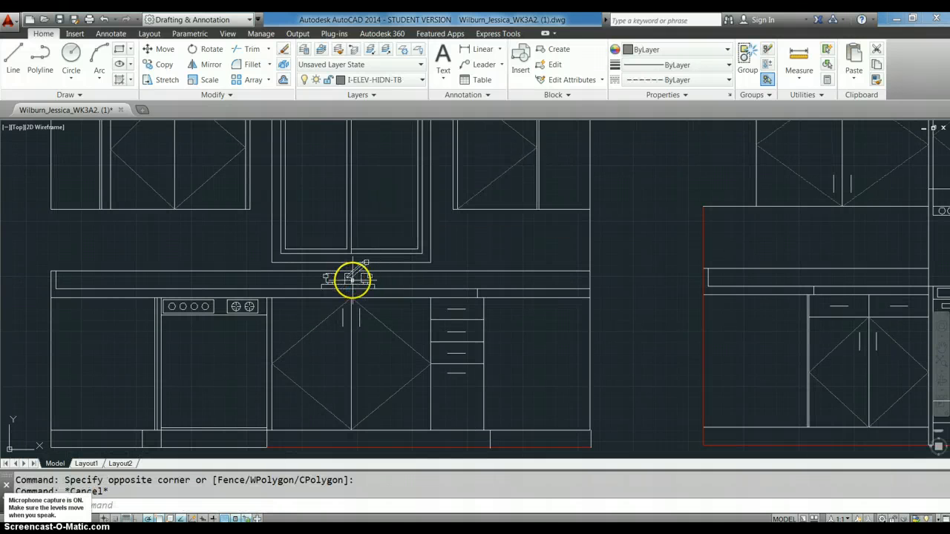
{"action": "left_click", "coordinate": [346, 280]}
{"action": "left_click", "coordinate": [335, 278]}
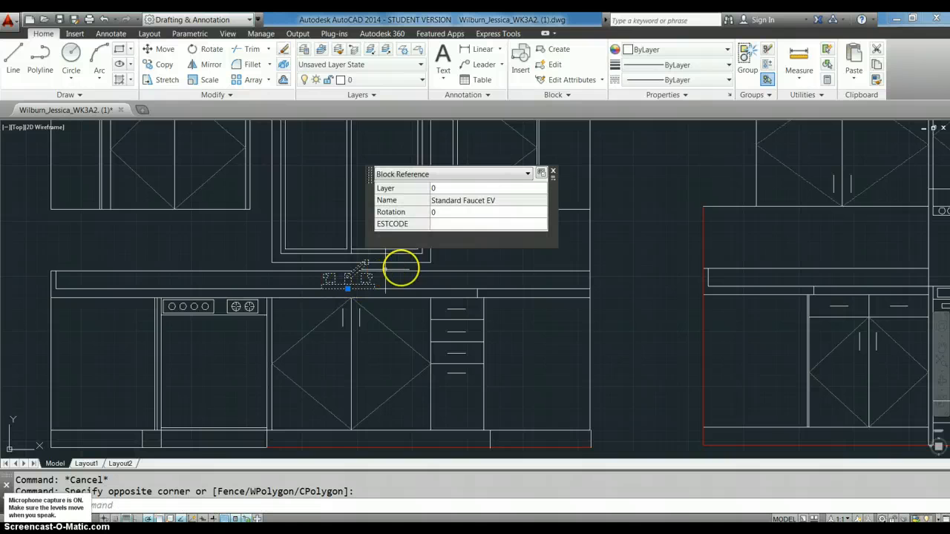
{"action": "key", "text": "Escape"}
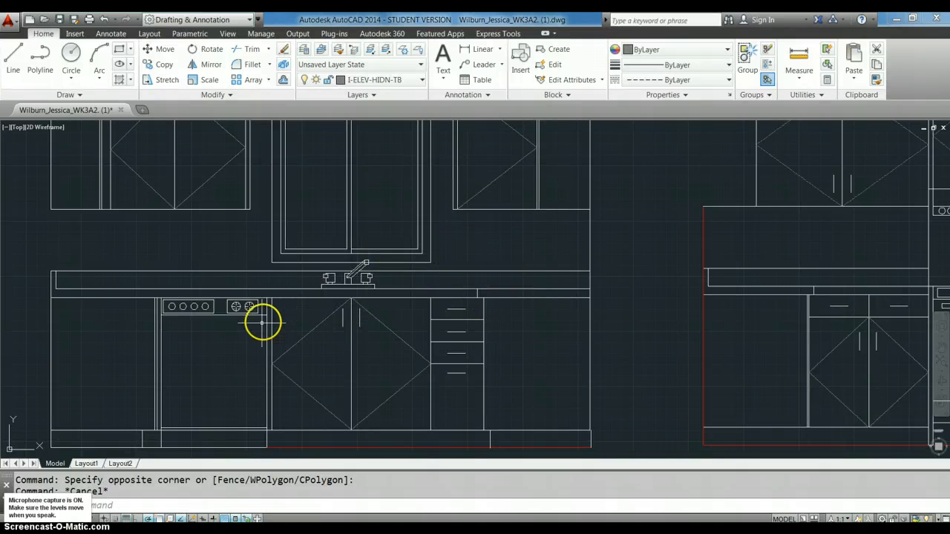
{"action": "left_click", "coordinate": [202, 307]}
{"action": "left_click", "coordinate": [192, 314]}
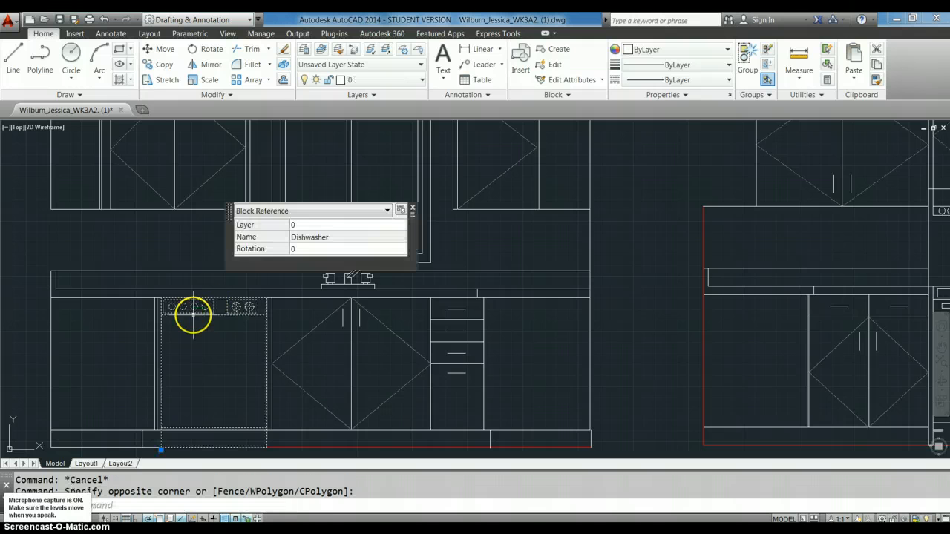
{"action": "key", "text": "Escape"}
{"action": "key", "text": "Escape"}
{"action": "scroll", "coordinate": [304, 336], "scroll_direction": "down", "scroll_amount": 2}
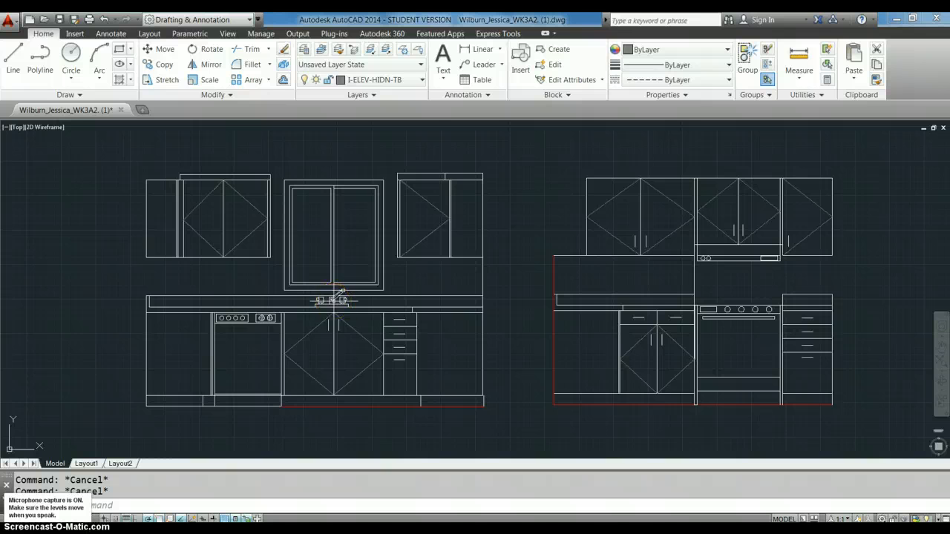
{"action": "scroll", "coordinate": [335, 307], "scroll_direction": "up", "scroll_amount": 2}
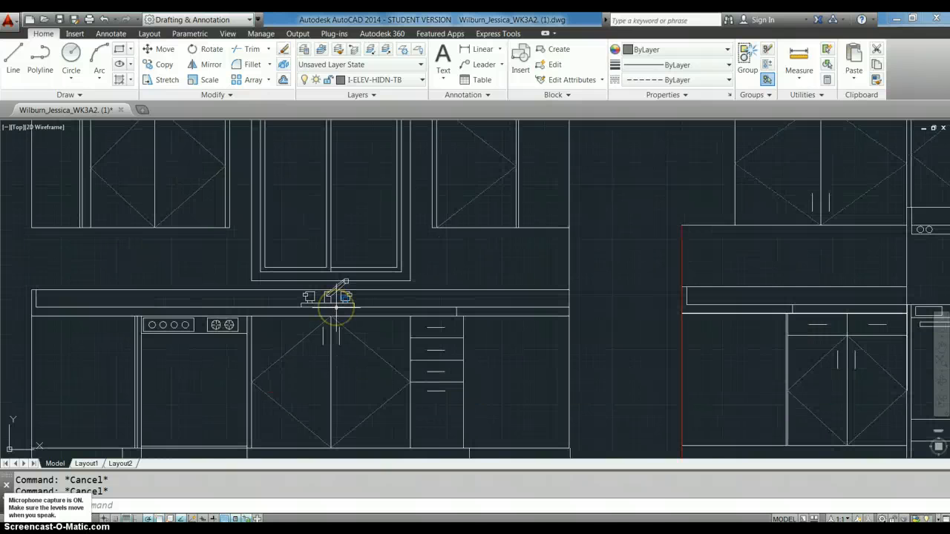
{"action": "scroll", "coordinate": [335, 308], "scroll_direction": "up", "scroll_amount": 2}
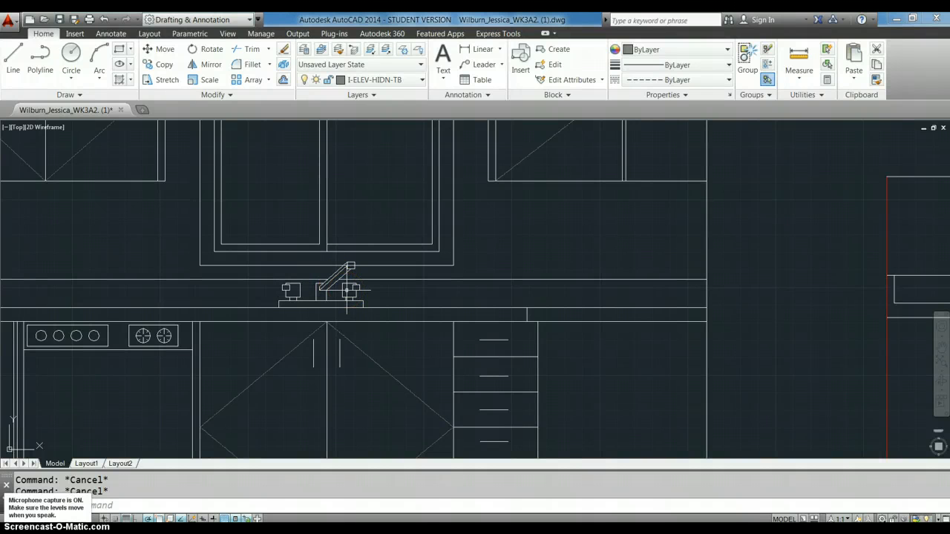
{"action": "scroll", "coordinate": [361, 304], "scroll_direction": "down", "scroll_amount": 2}
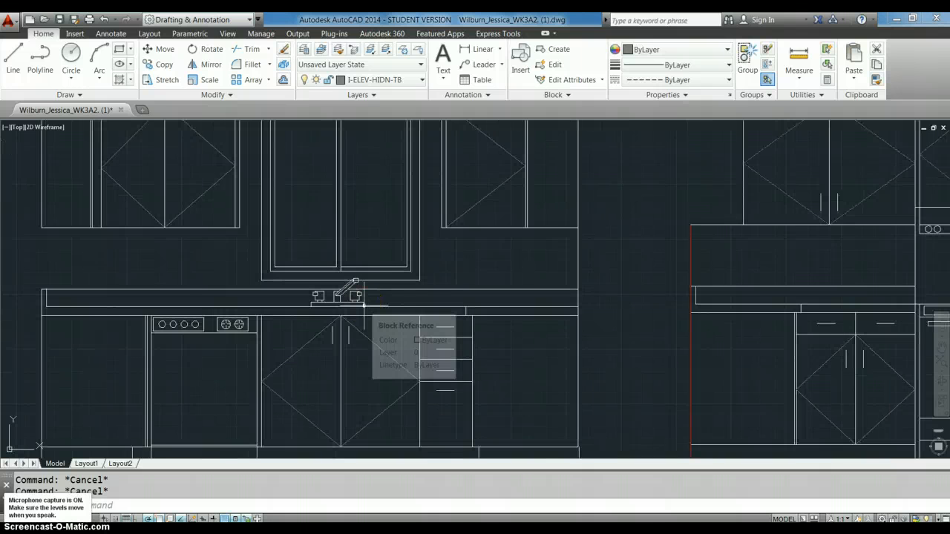
{"action": "scroll", "coordinate": [362, 304], "scroll_direction": "down", "scroll_amount": 4}
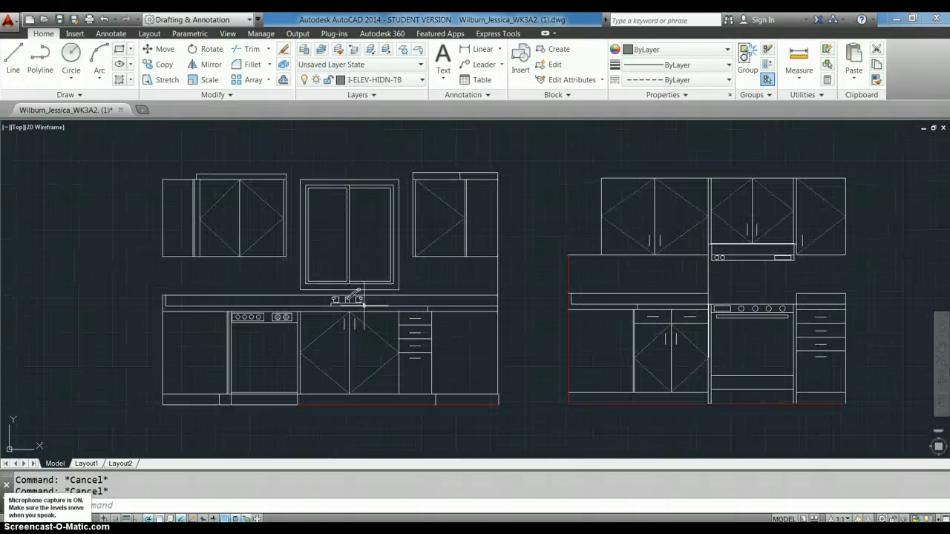
{"action": "left_click", "coordinate": [412, 324]}
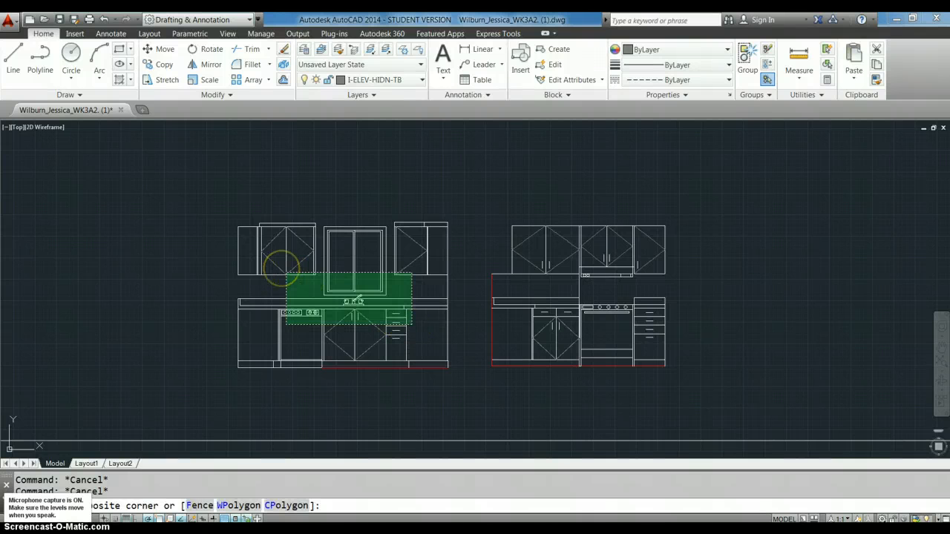
{"action": "left_click", "coordinate": [286, 275]}
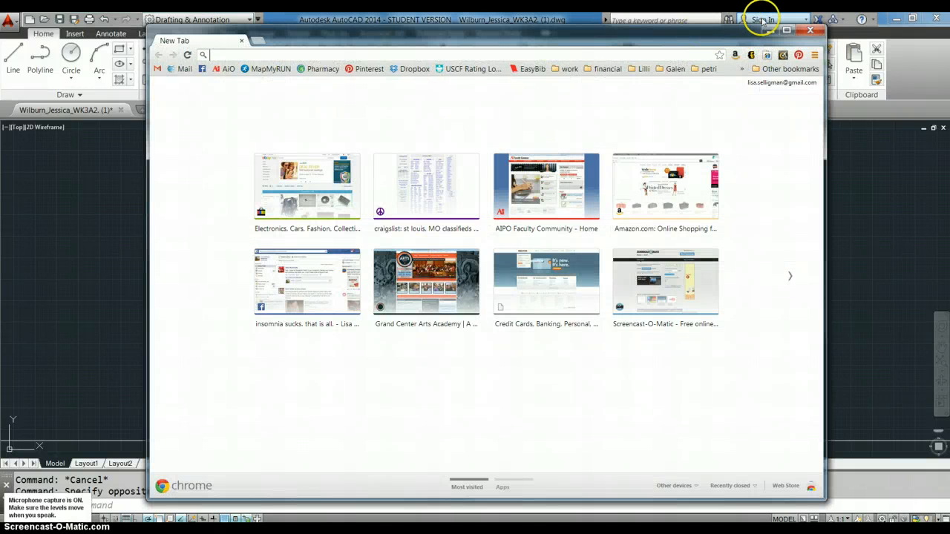
{"action": "left_click", "coordinate": [809, 30]}
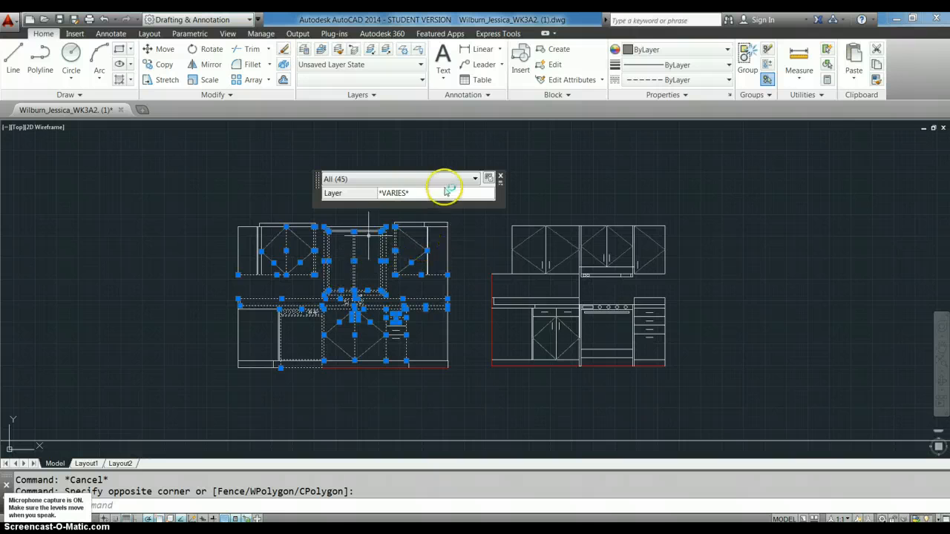
{"action": "scroll", "coordinate": [287, 248], "scroll_direction": "up", "scroll_amount": 4}
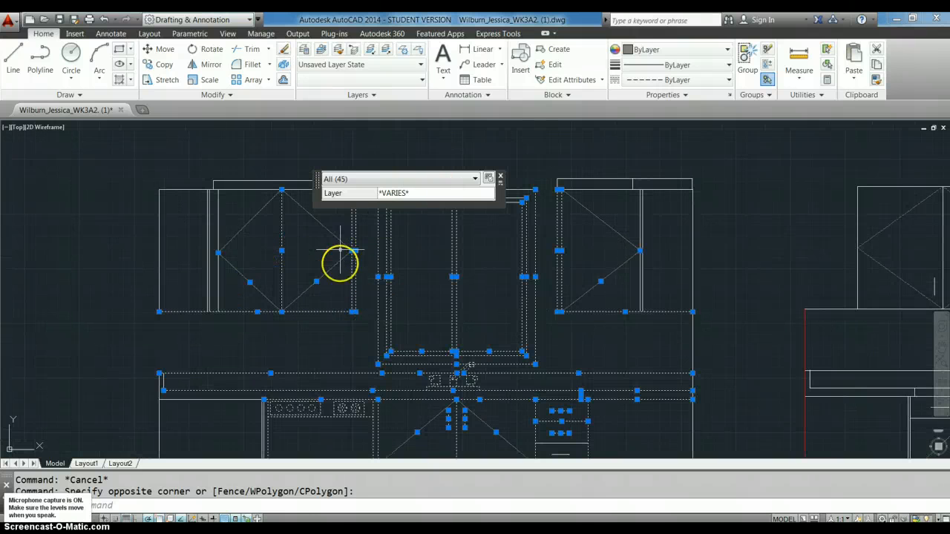
{"action": "key", "text": "Escape"}
Step: Check the layer properties of the diagonal door-swing line and the bottom edge of the upper double-door cabinet
{"action": "left_click", "coordinate": [323, 274]}
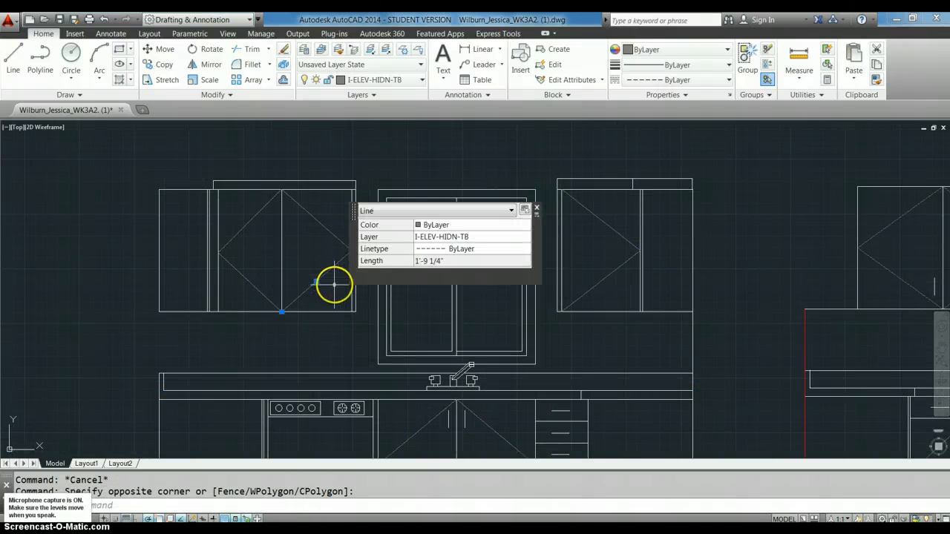
{"action": "key", "text": "Escape"}
{"action": "left_click", "coordinate": [350, 317]}
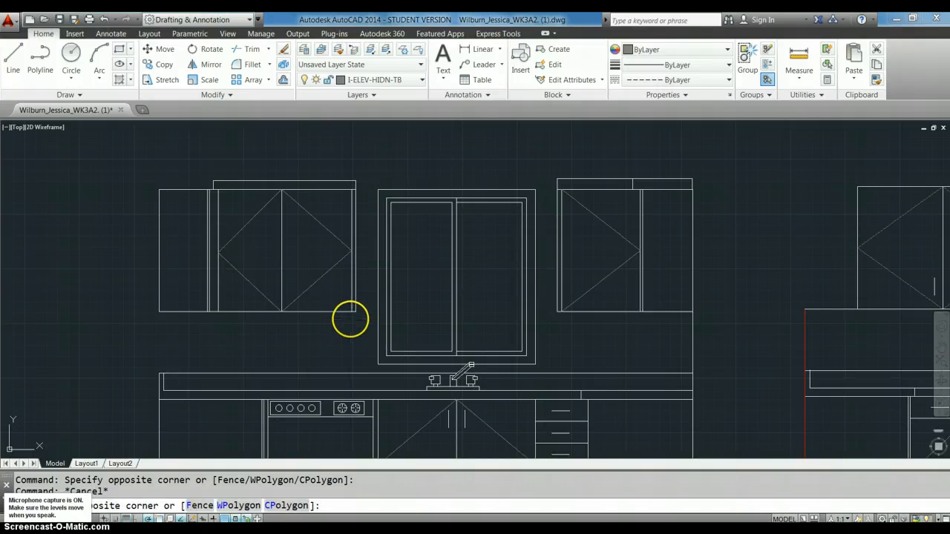
{"action": "left_click", "coordinate": [344, 312]}
{"action": "key", "text": "Escape"}
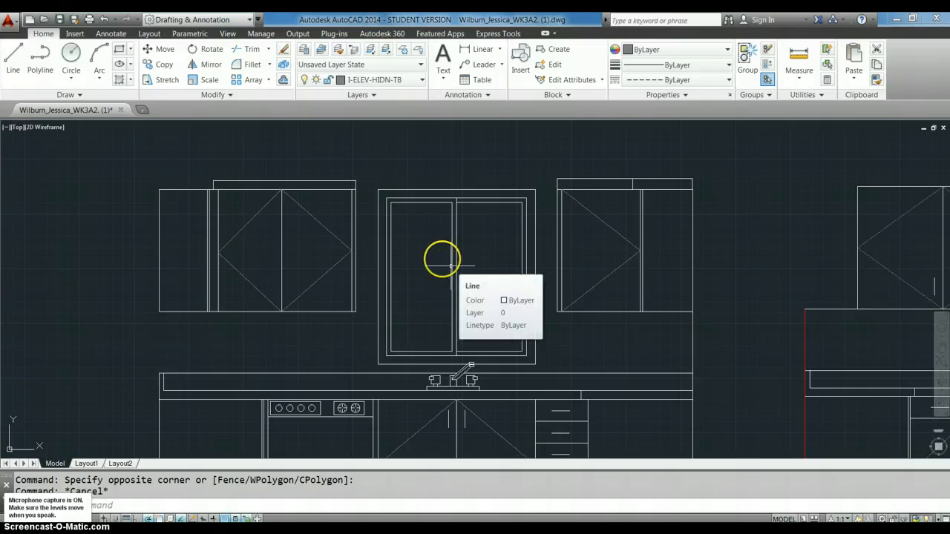
Step: Move the window's three upper horizontal lines and the left pane's inner vertical line to layer I-ELEV-JW
{"action": "left_click", "coordinate": [409, 181]}
{"action": "left_click", "coordinate": [387, 211]}
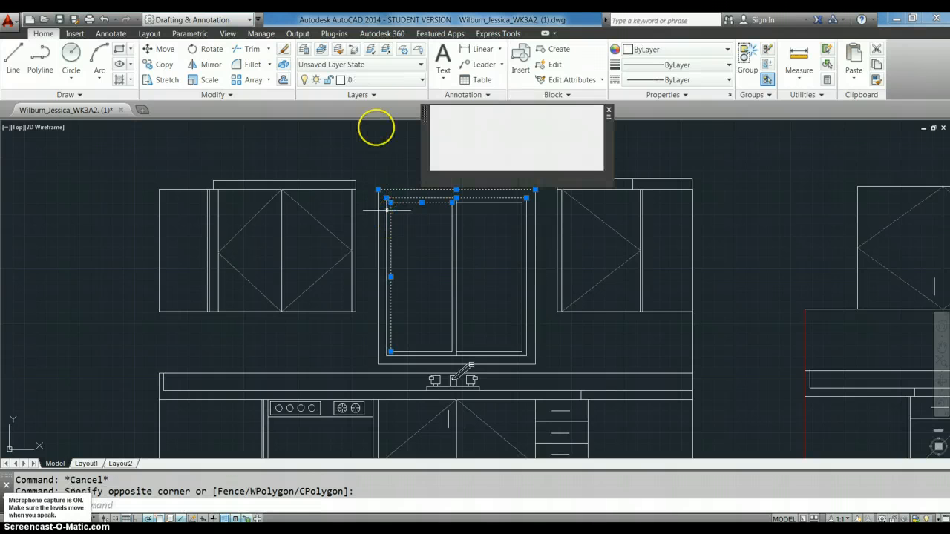
{"action": "left_click", "coordinate": [387, 81]}
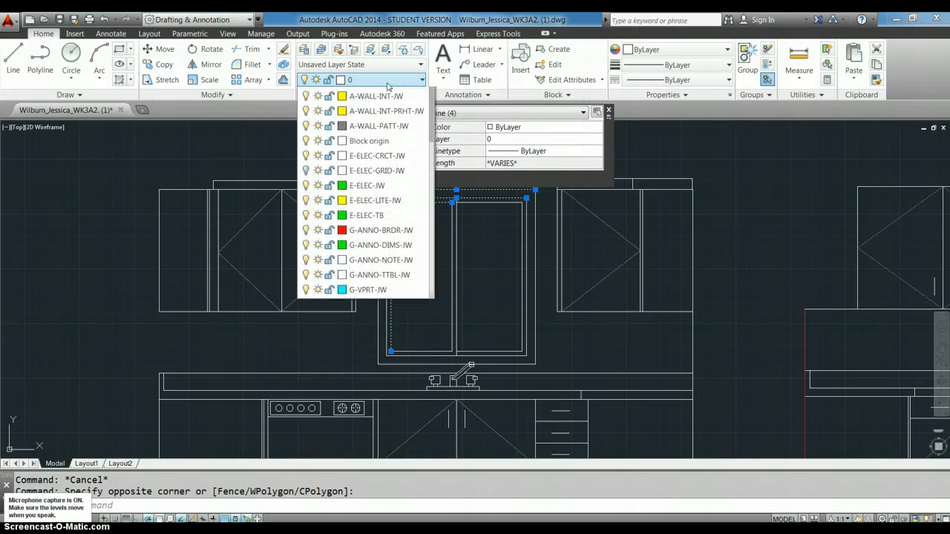
{"action": "left_click", "coordinate": [386, 87]}
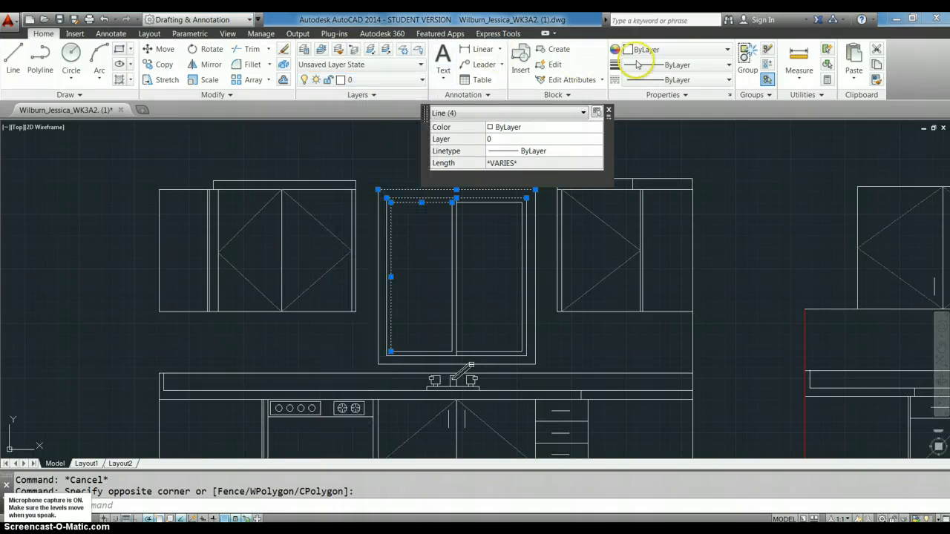
{"action": "left_click", "coordinate": [556, 139]}
{"action": "left_click", "coordinate": [562, 139]}
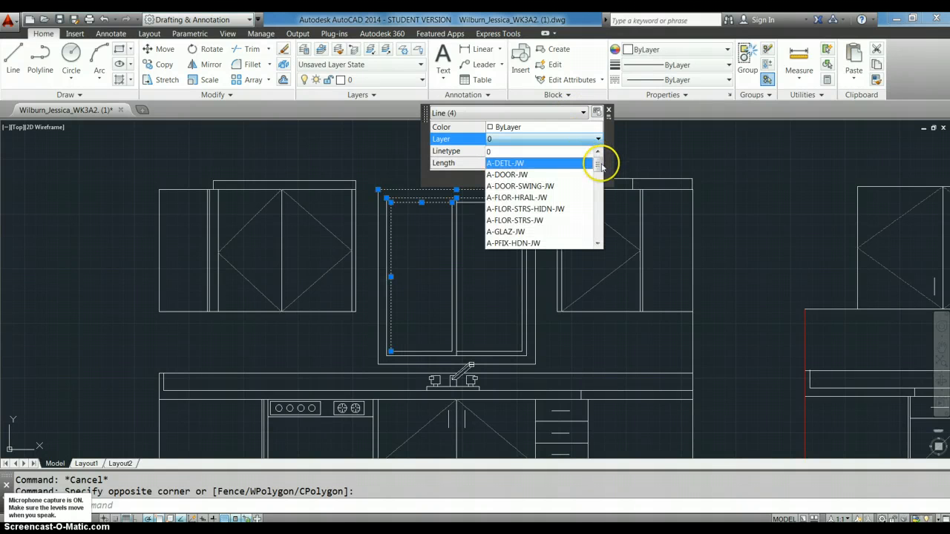
{"action": "left_click_drag", "start_coordinate": [598, 162], "coordinate": [599, 220]}
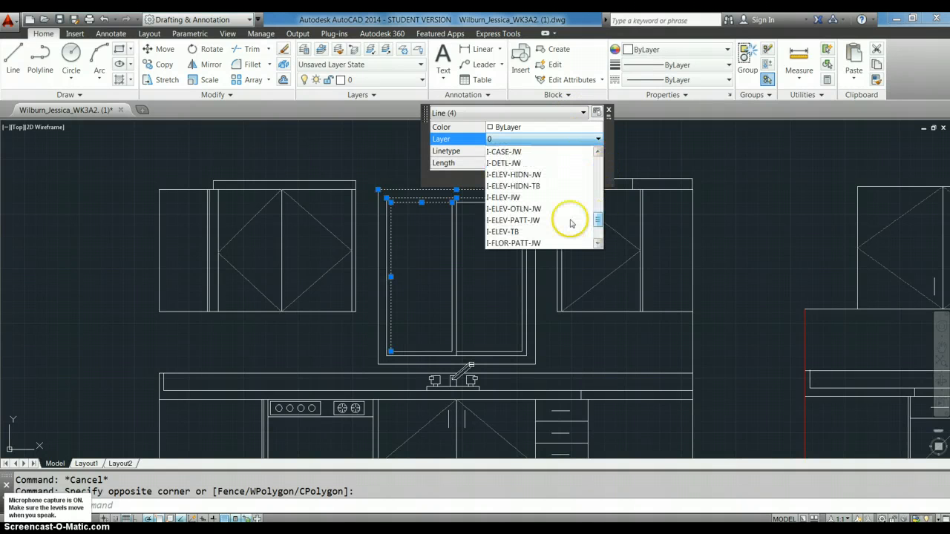
{"action": "left_click", "coordinate": [523, 199]}
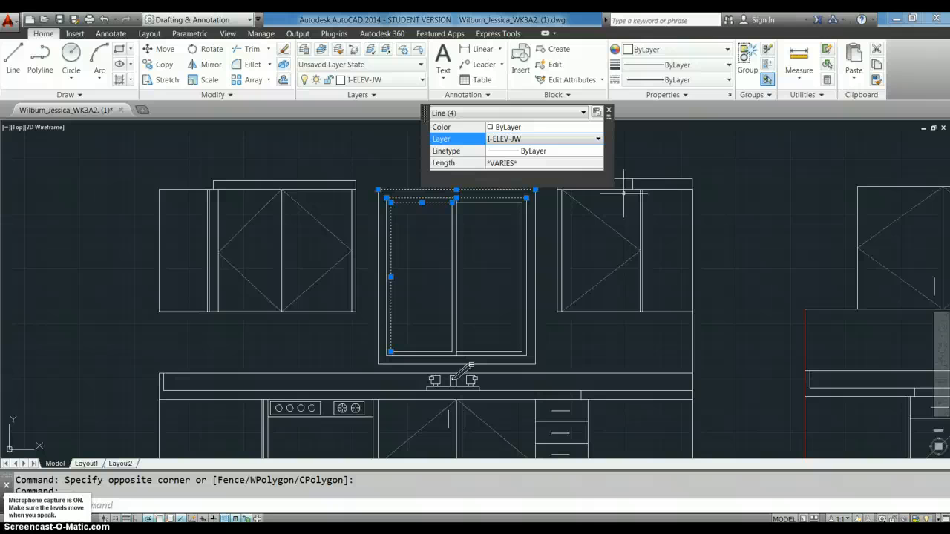
{"action": "left_click", "coordinate": [608, 110]}
{"action": "scroll", "coordinate": [650, 263], "scroll_direction": "down", "scroll_amount": 3}
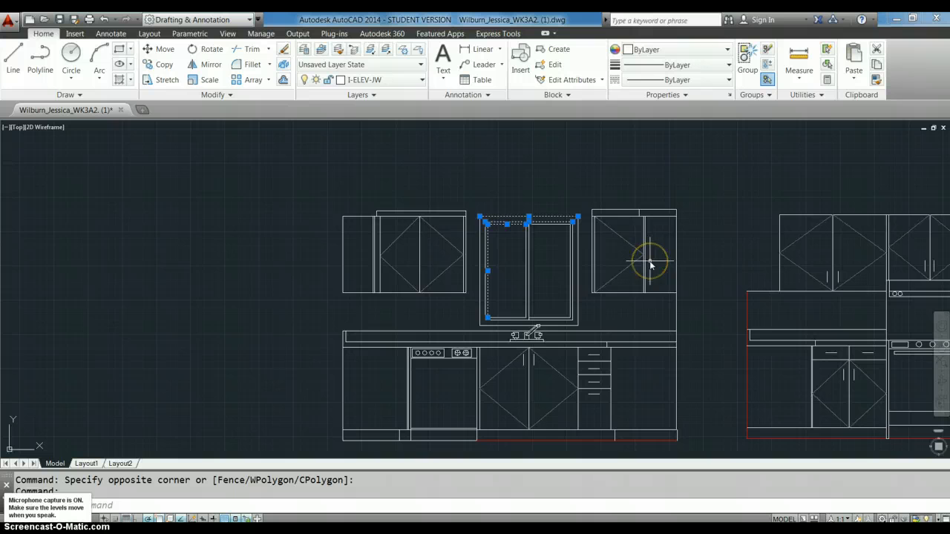
{"action": "scroll", "coordinate": [650, 263], "scroll_direction": "down", "scroll_amount": 2}
{"action": "scroll", "coordinate": [649, 265], "scroll_direction": "up", "scroll_amount": 2}
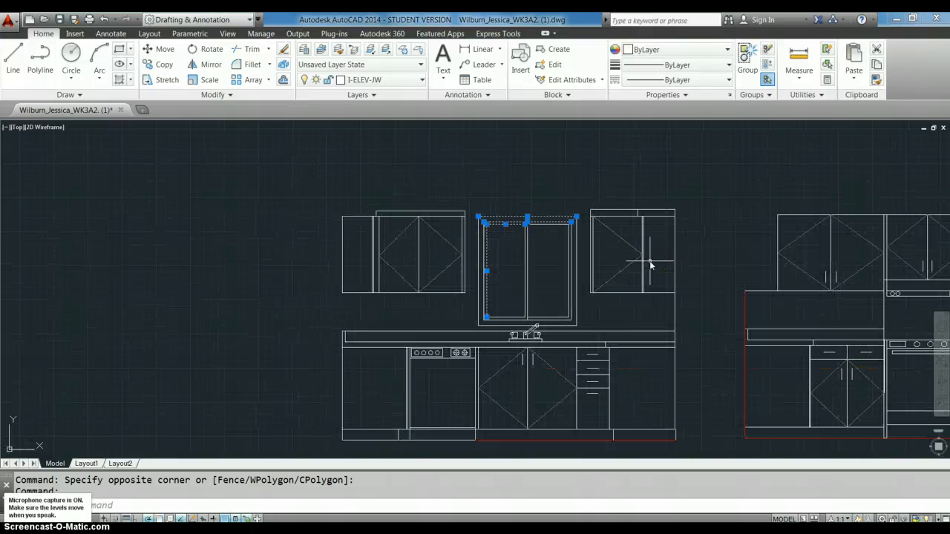
{"action": "scroll", "coordinate": [649, 265], "scroll_direction": "down", "scroll_amount": 2}
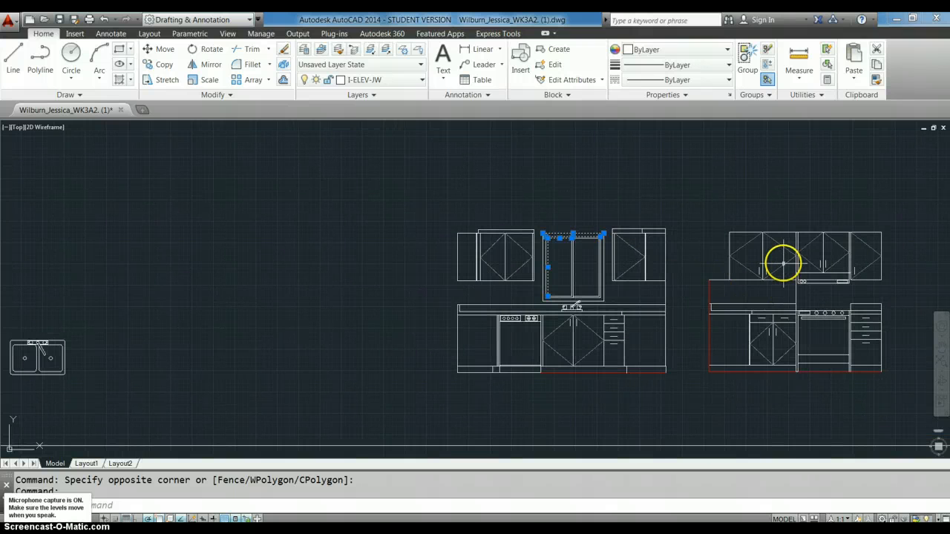